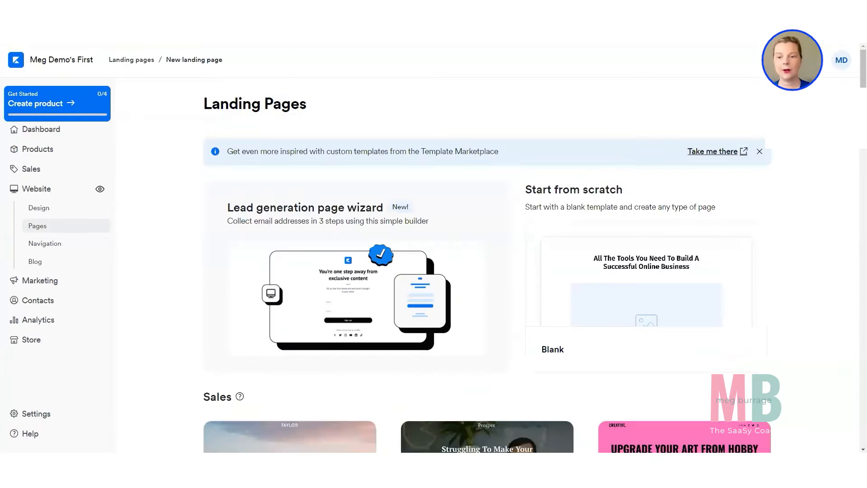
Browse the landing page template categories from Sales through Podcast, Link in bio and Thank you to Opt-in.
{"action": "scroll", "coordinate": [420, 134], "scroll_direction": "down", "scroll_amount": 7}
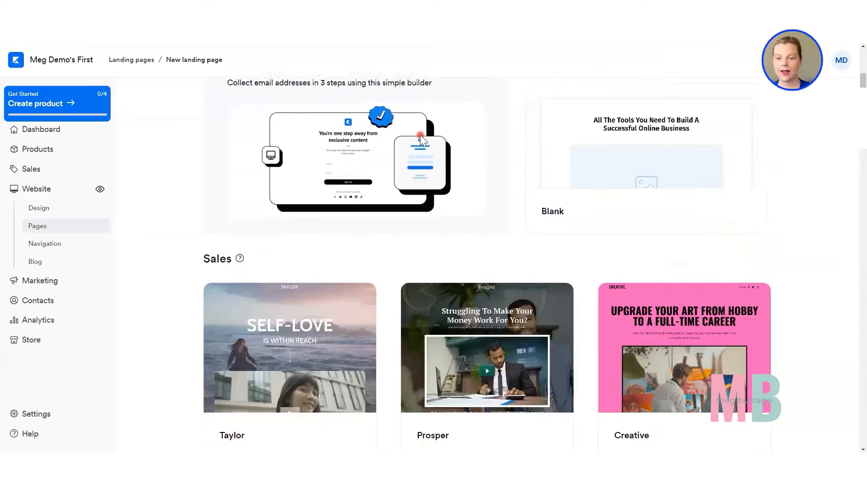
{"action": "scroll", "coordinate": [420, 135], "scroll_direction": "down", "scroll_amount": 5}
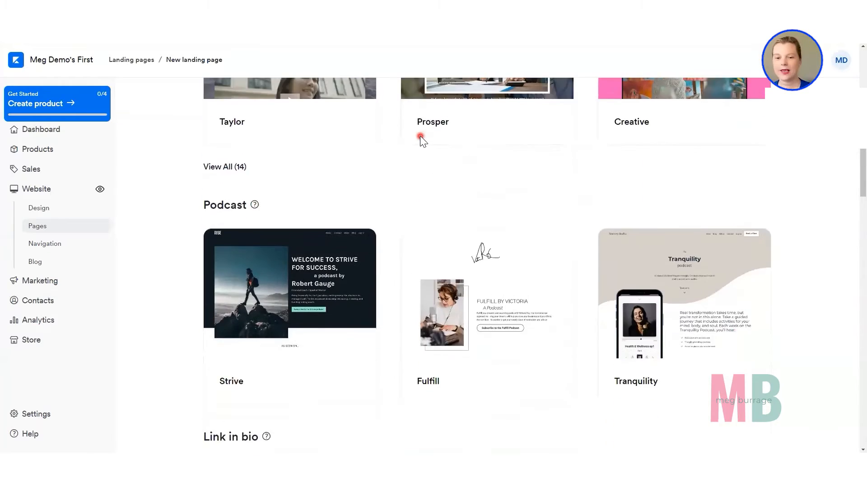
{"action": "scroll", "coordinate": [356, 188], "scroll_direction": "down", "scroll_amount": 5}
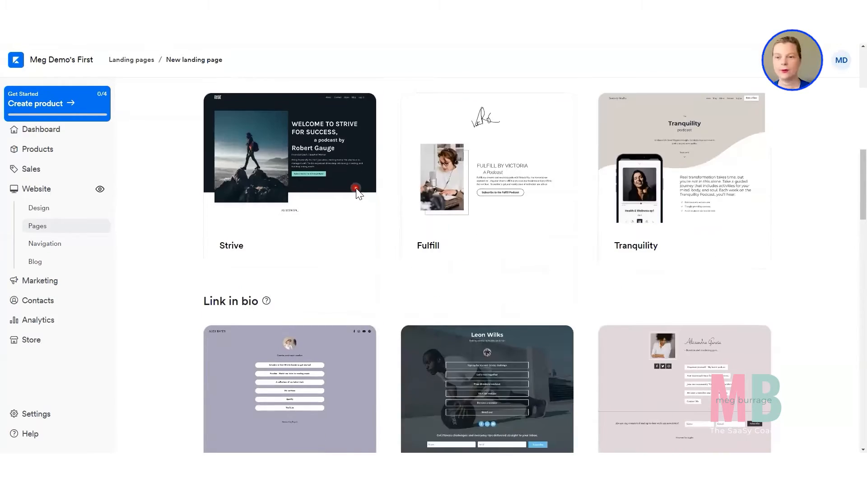
{"action": "scroll", "coordinate": [621, 193], "scroll_direction": "down", "scroll_amount": 1}
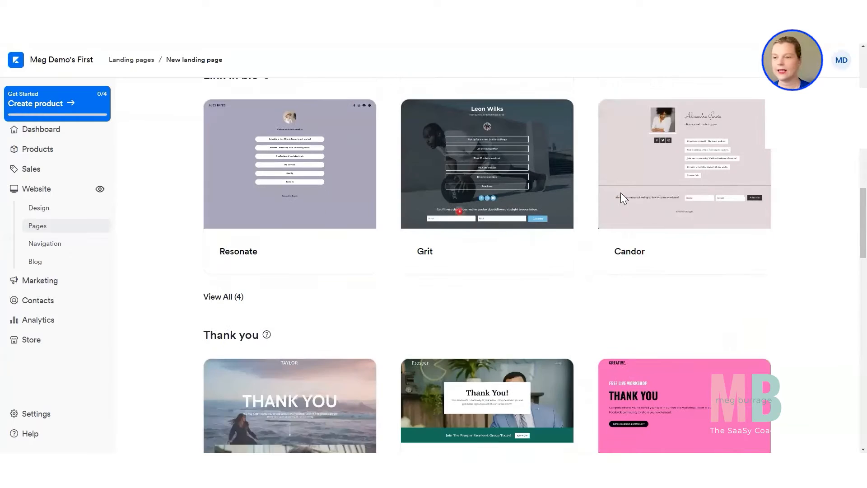
{"action": "scroll", "coordinate": [620, 192], "scroll_direction": "down", "scroll_amount": 3}
{"action": "scroll", "coordinate": [621, 192], "scroll_direction": "down", "scroll_amount": 2}
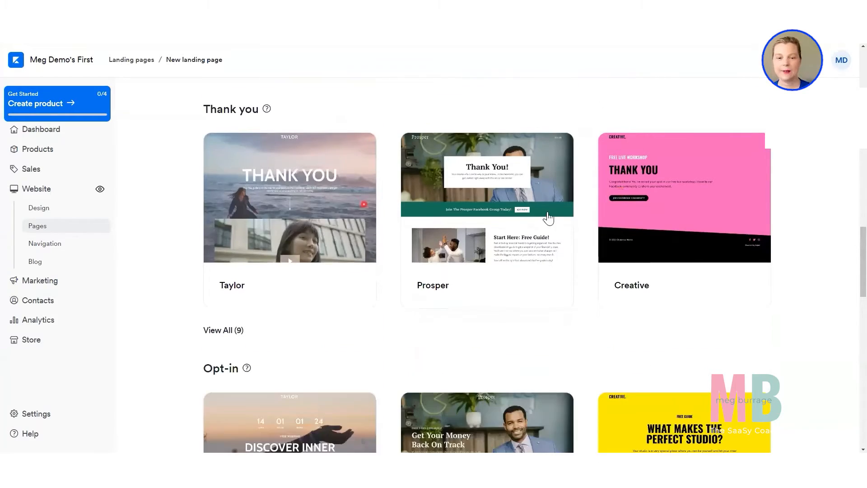
{"action": "scroll", "coordinate": [533, 218], "scroll_direction": "down", "scroll_amount": 5}
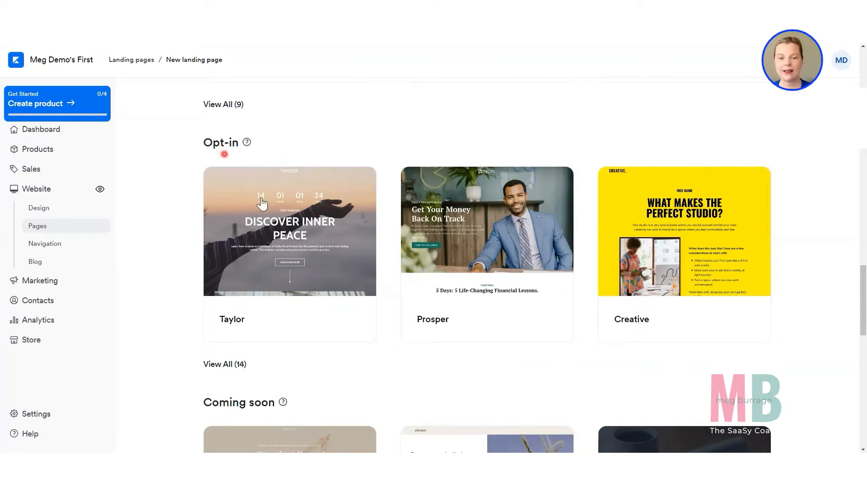
Show all Opt-in templates and look through the available designs.
{"action": "left_click", "coordinate": [234, 364]}
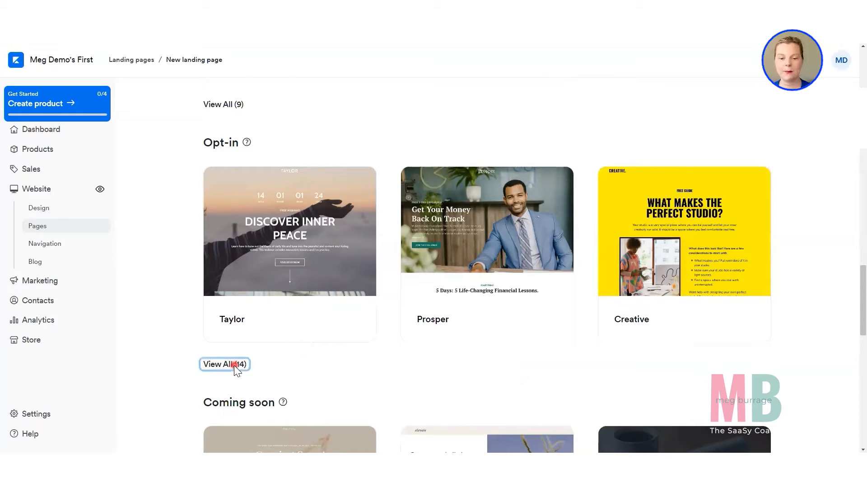
{"action": "scroll", "coordinate": [234, 365], "scroll_direction": "down", "scroll_amount": 5}
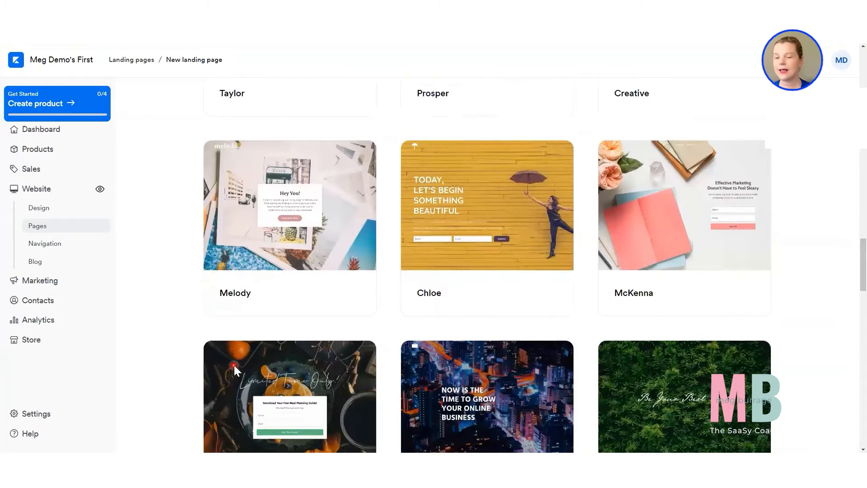
{"action": "scroll", "coordinate": [234, 365], "scroll_direction": "down", "scroll_amount": 2}
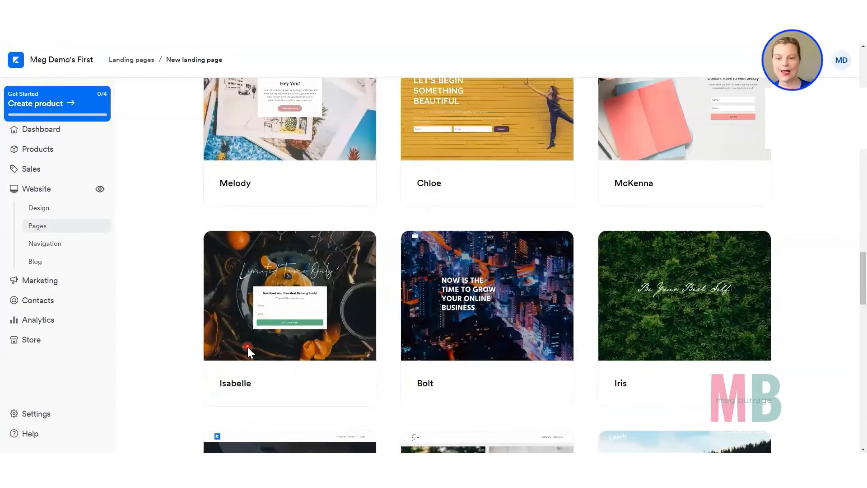
{"action": "scroll", "coordinate": [247, 347], "scroll_direction": "up", "scroll_amount": 4}
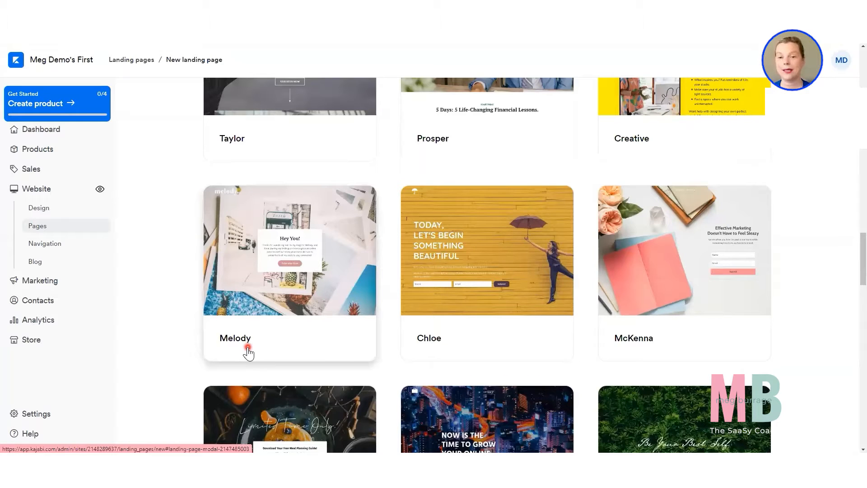
{"action": "scroll", "coordinate": [247, 351], "scroll_direction": "up", "scroll_amount": 3}
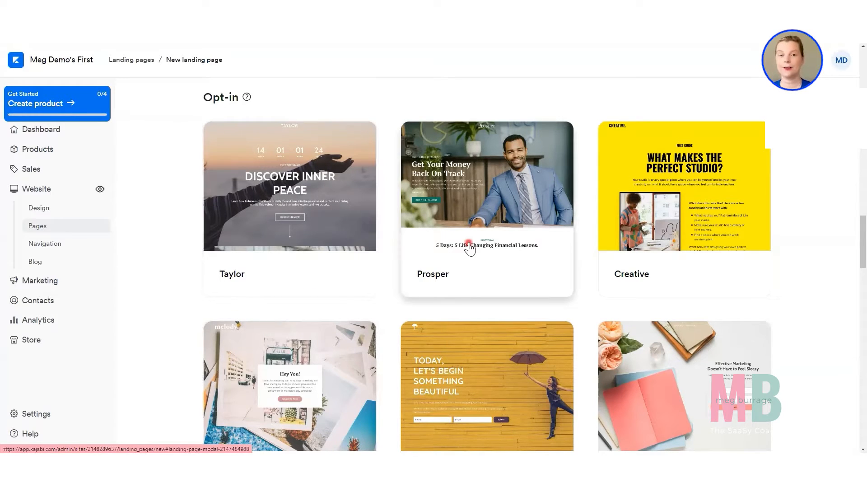
Create a landing page titled "Test" from the Prosper opt-in template.
{"action": "left_click", "coordinate": [466, 194]}
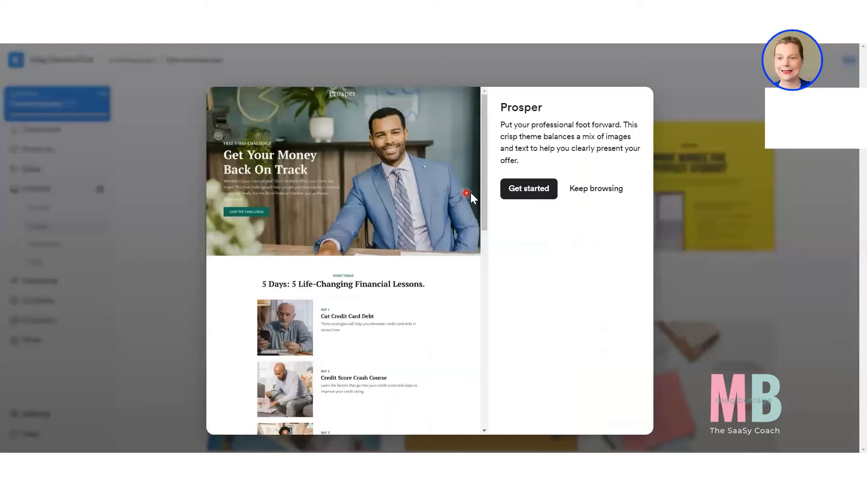
{"action": "left_click", "coordinate": [550, 195]}
{"action": "left_click", "coordinate": [536, 202]}
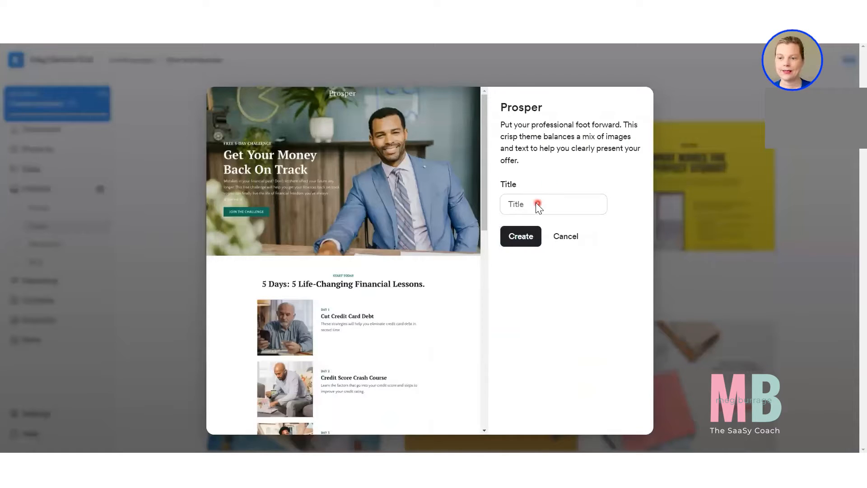
{"action": "left_click", "coordinate": [513, 204]}
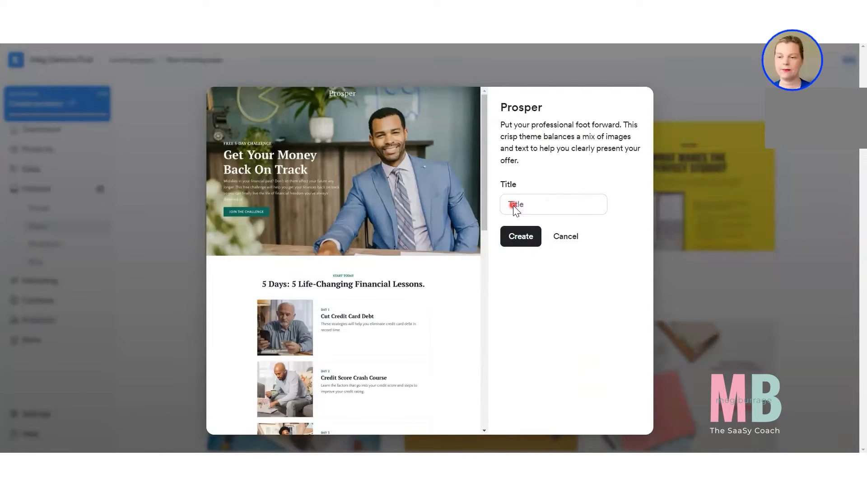
{"action": "type", "text": "Test"}
{"action": "left_click", "coordinate": [521, 240]}
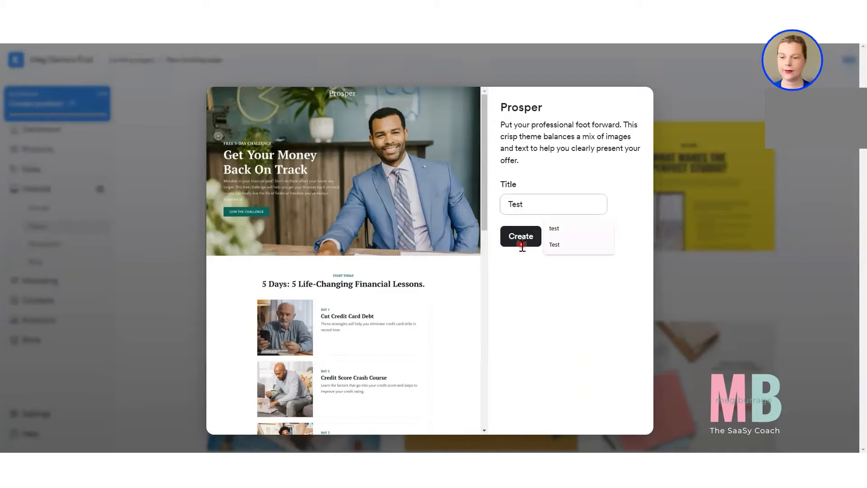
{"action": "left_click", "coordinate": [520, 236]}
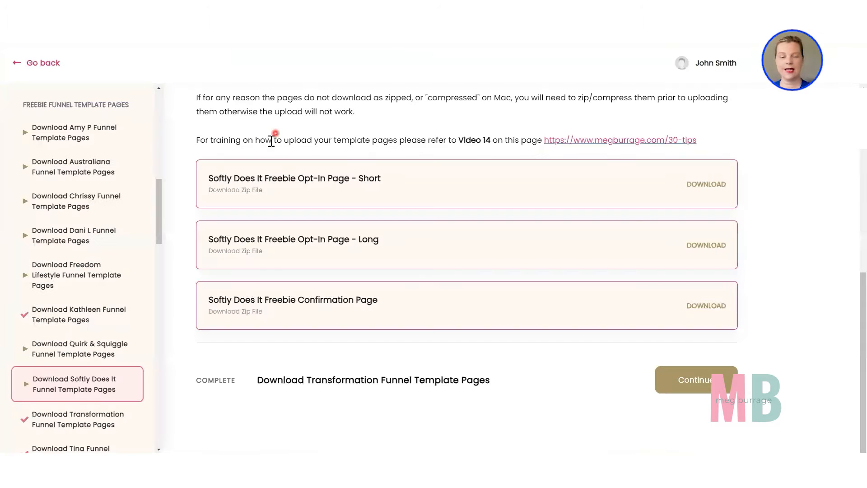
In the Kajabi Kickstarter Pack course, review the freebie funnel template lessons and choose Download Softly Does It Funnel Template Pages.
{"action": "left_click_drag", "start_coordinate": [158, 182], "coordinate": [154, 107]}
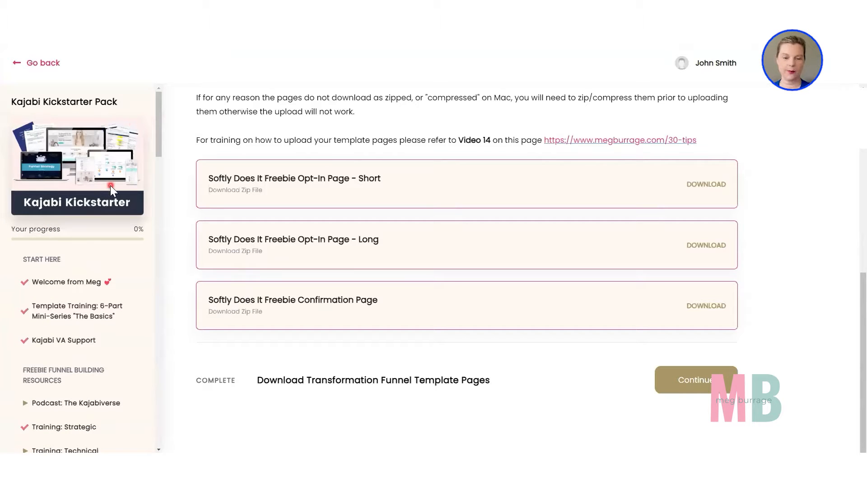
{"action": "left_click_drag", "start_coordinate": [159, 128], "coordinate": [175, 209]}
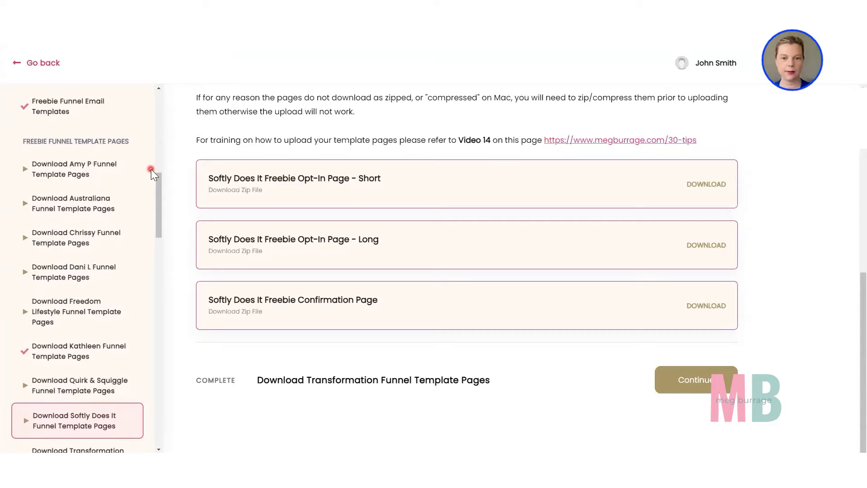
{"action": "left_click_drag", "start_coordinate": [160, 179], "coordinate": [160, 193]}
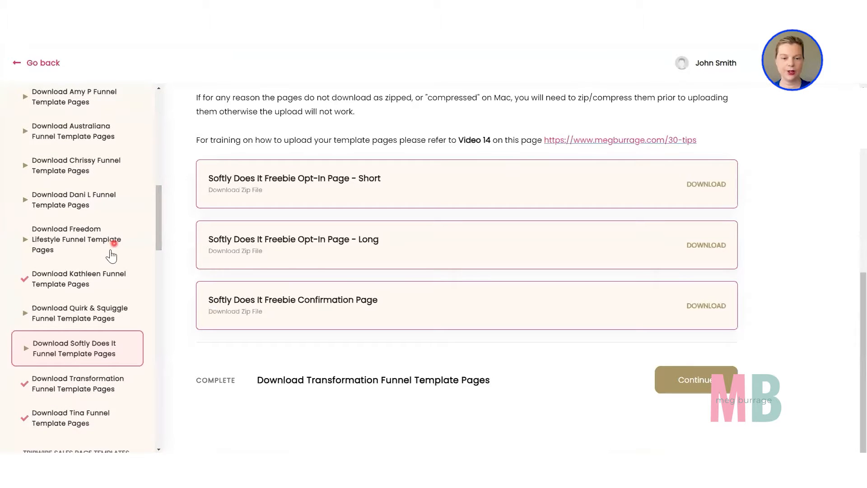
{"action": "left_click", "coordinate": [90, 311]}
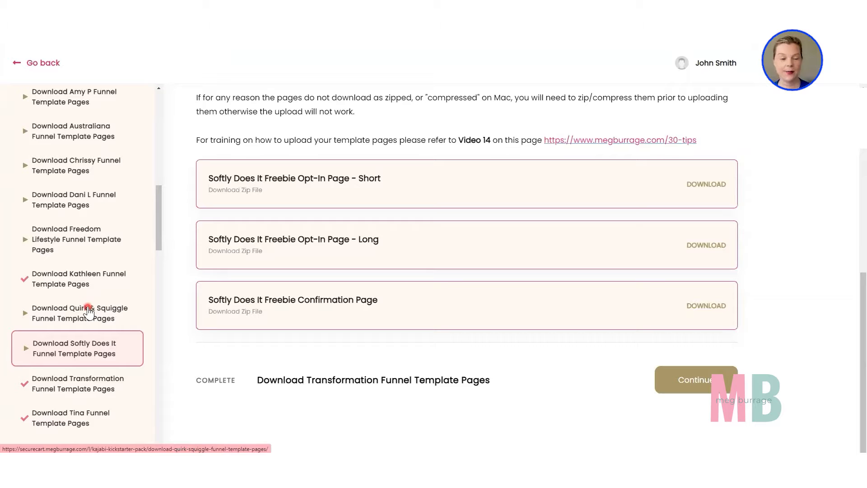
{"action": "left_click", "coordinate": [88, 360]}
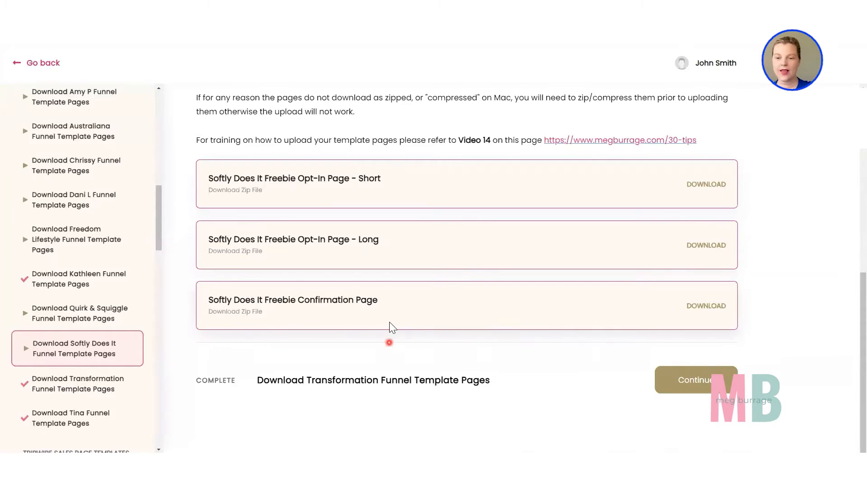
Download the zip files of the Softly Does It short freebie opt-in page and freebie confirmation page.
{"action": "left_click", "coordinate": [703, 185]}
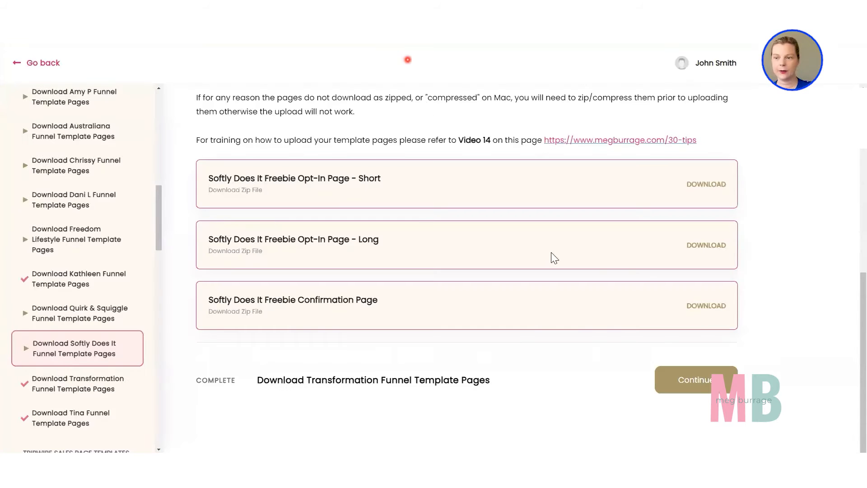
{"action": "left_click", "coordinate": [706, 307]}
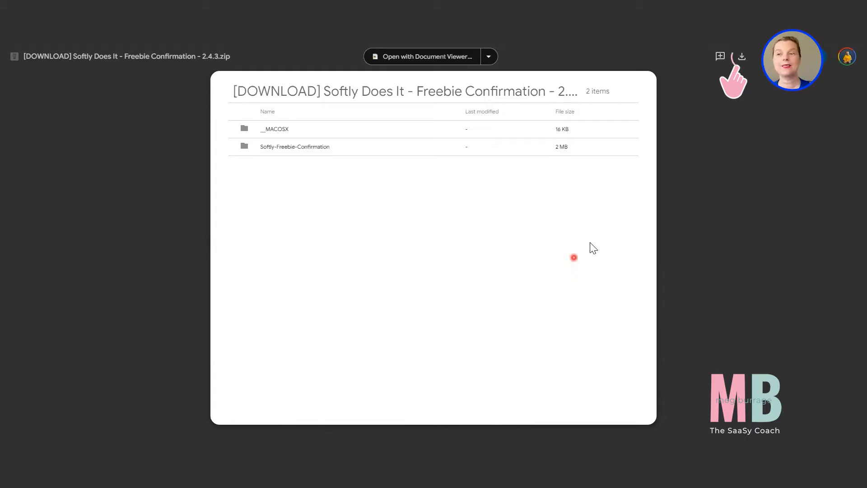
{"action": "left_click", "coordinate": [744, 58]}
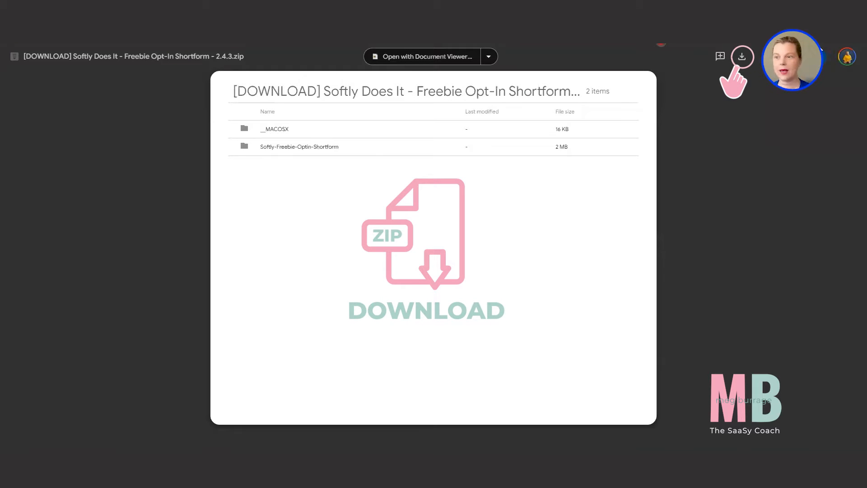
{"action": "left_click", "coordinate": [747, 60]}
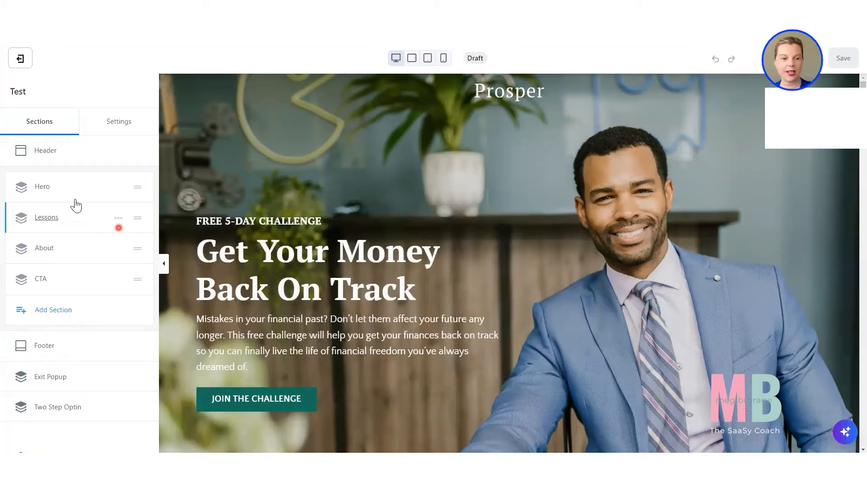
Examine the Test landing page's content from the hero through the lessons, about, testimonial and call-to-action sections.
{"action": "scroll", "coordinate": [253, 282], "scroll_direction": "down", "scroll_amount": 7}
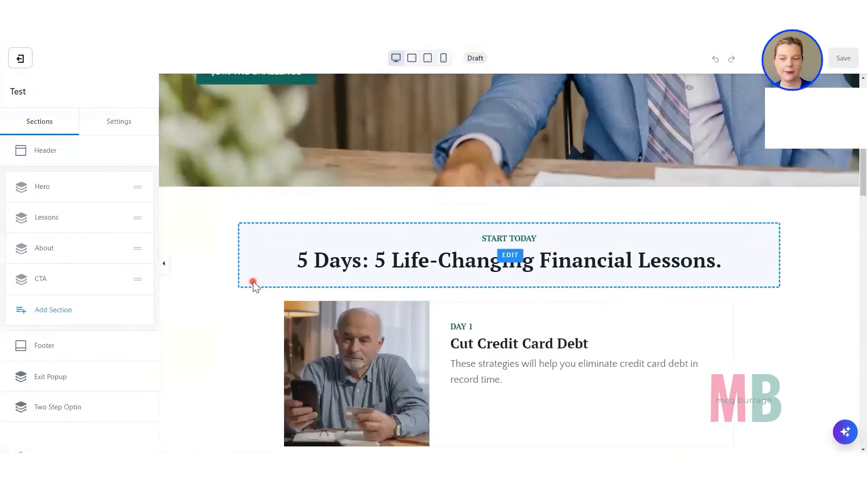
{"action": "scroll", "coordinate": [253, 281], "scroll_direction": "down", "scroll_amount": 3}
{"action": "scroll", "coordinate": [469, 272], "scroll_direction": "down", "scroll_amount": 1}
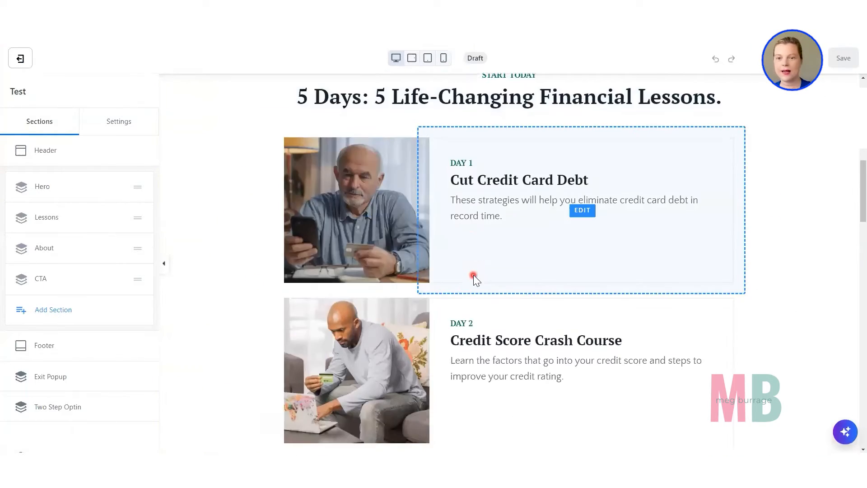
{"action": "scroll", "coordinate": [474, 278], "scroll_direction": "down", "scroll_amount": 1}
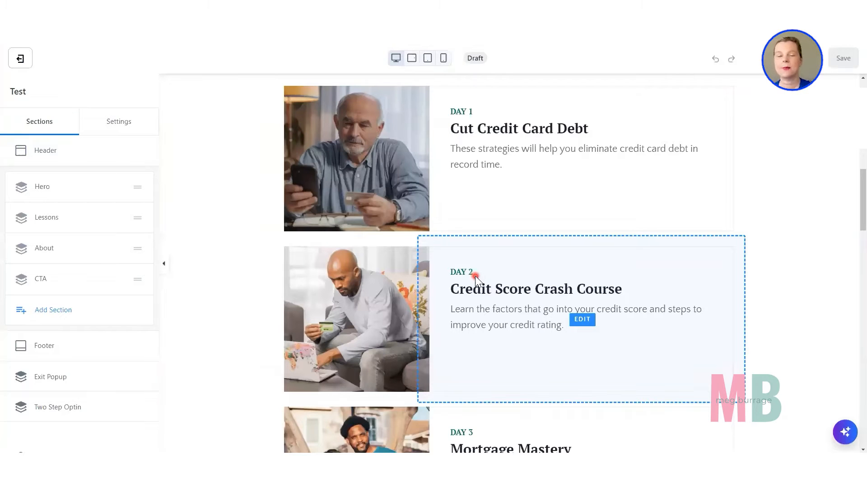
{"action": "scroll", "coordinate": [476, 275], "scroll_direction": "down", "scroll_amount": 3}
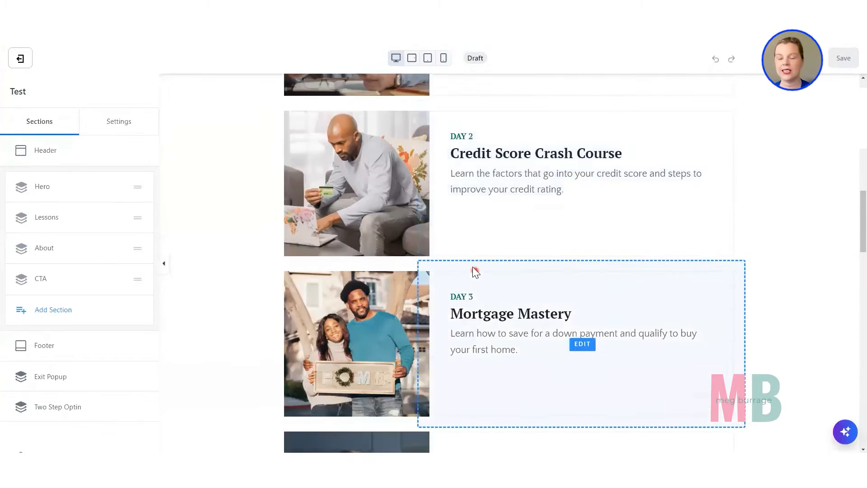
{"action": "scroll", "coordinate": [473, 266], "scroll_direction": "down", "scroll_amount": 8}
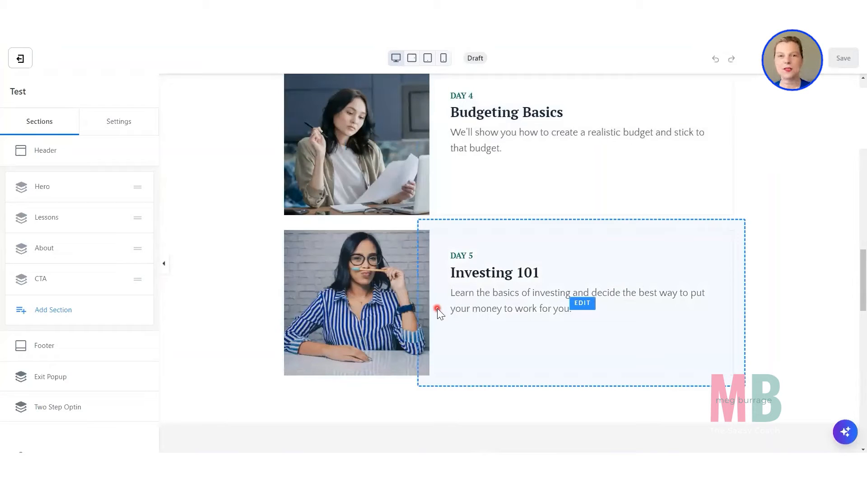
{"action": "scroll", "coordinate": [438, 308], "scroll_direction": "down", "scroll_amount": 7}
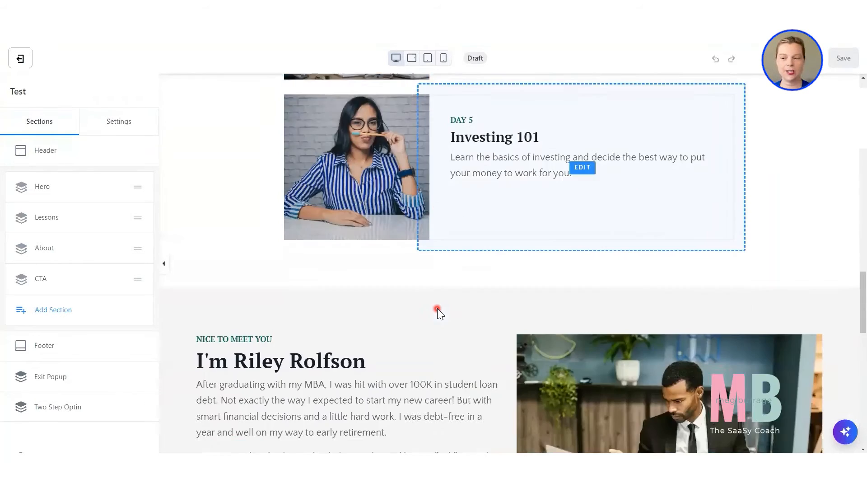
{"action": "scroll", "coordinate": [380, 237], "scroll_direction": "down", "scroll_amount": 9}
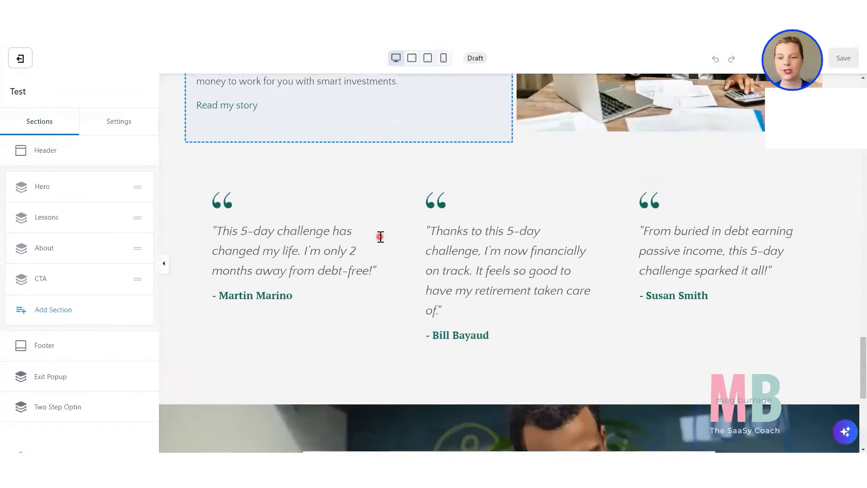
{"action": "scroll", "coordinate": [380, 236], "scroll_direction": "down", "scroll_amount": 2}
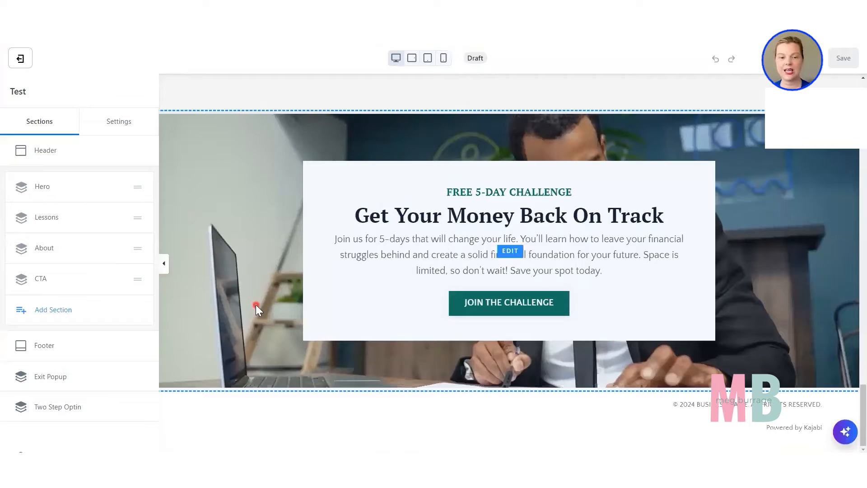
{"action": "scroll", "coordinate": [255, 304], "scroll_direction": "up", "scroll_amount": 10}
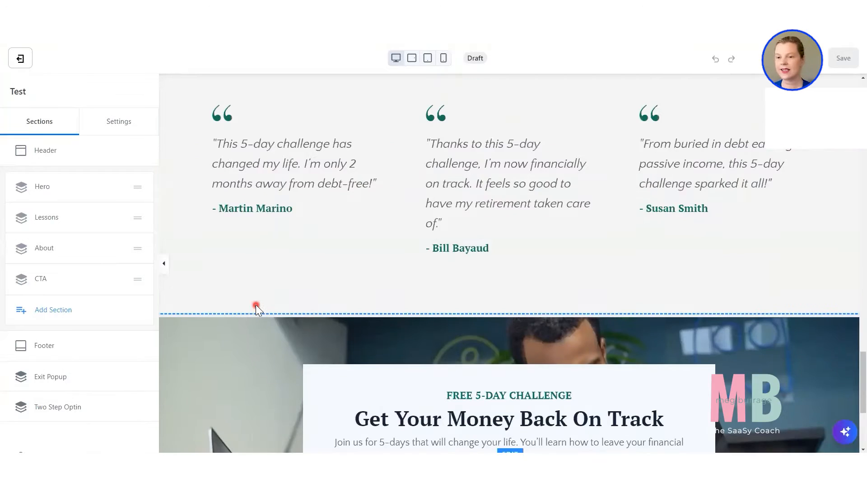
{"action": "scroll", "coordinate": [252, 307], "scroll_direction": "up", "scroll_amount": 5}
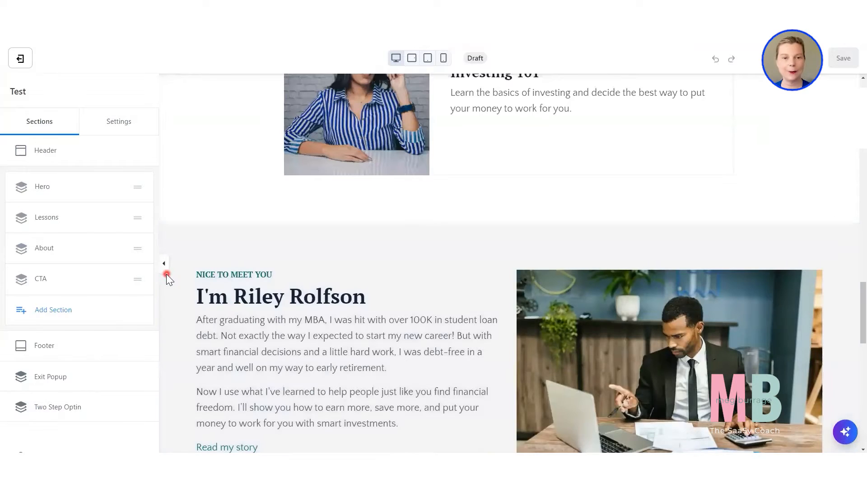
Exit the Test page editor and duplicate the landing pages list in a second browser tab.
{"action": "left_click", "coordinate": [20, 59]}
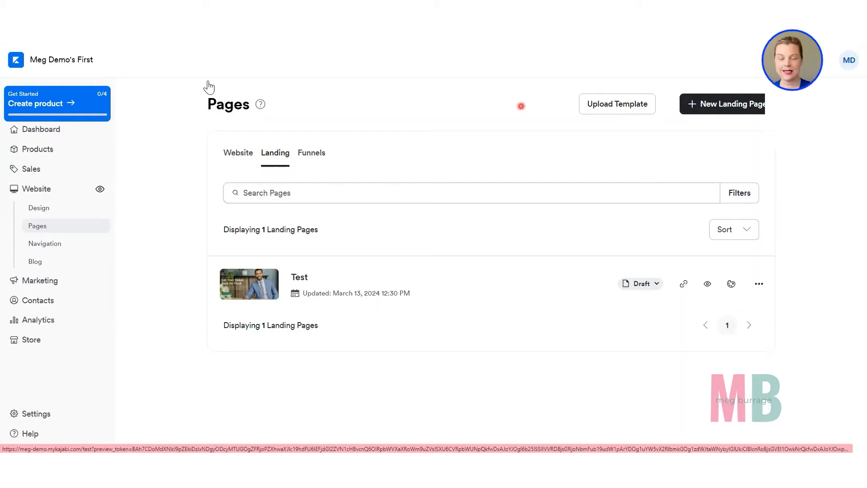
{"action": "right_click", "coordinate": [182, 8]}
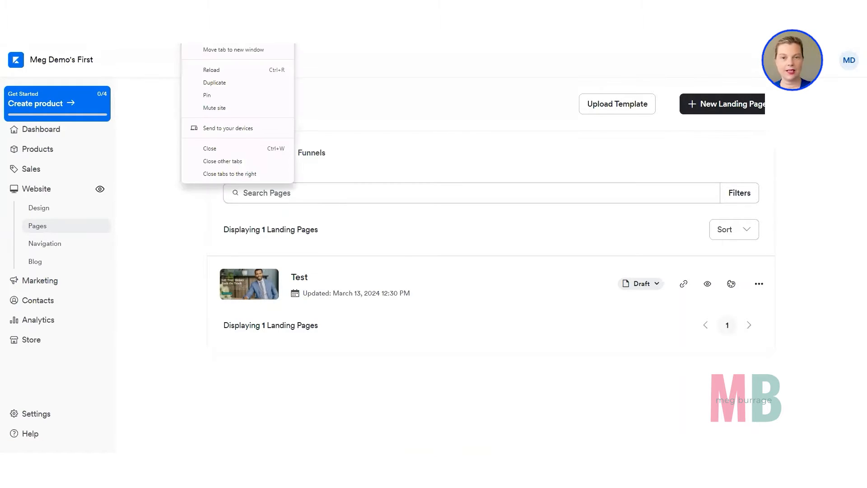
{"action": "left_click", "coordinate": [210, 83]}
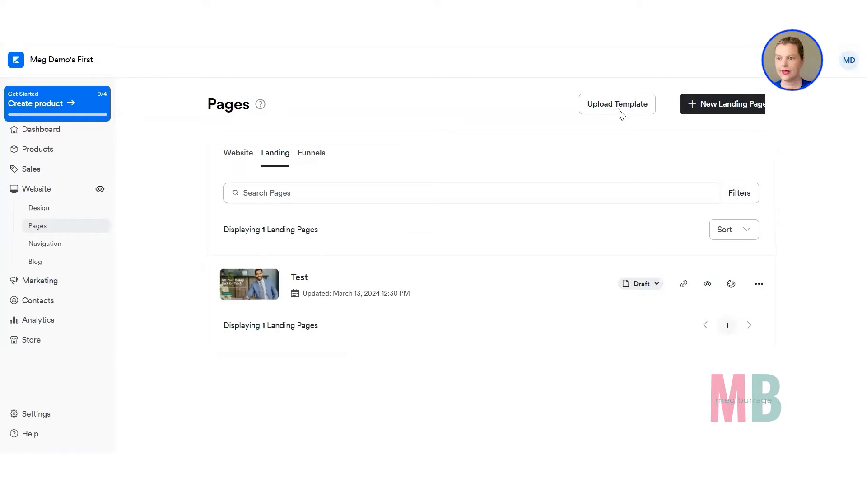
Upload the Softly Does It Freebie Opt-In Shortform zip file from this device as a landing page template.
{"action": "left_click", "coordinate": [619, 107]}
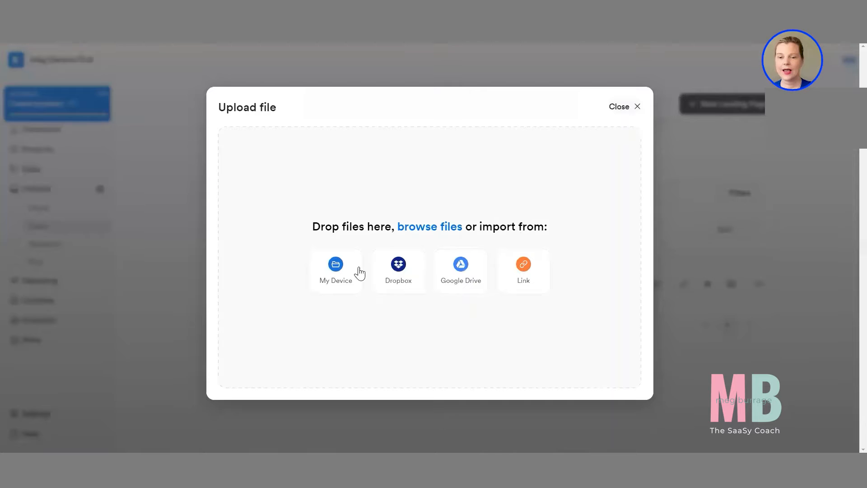
{"action": "left_click", "coordinate": [325, 274]}
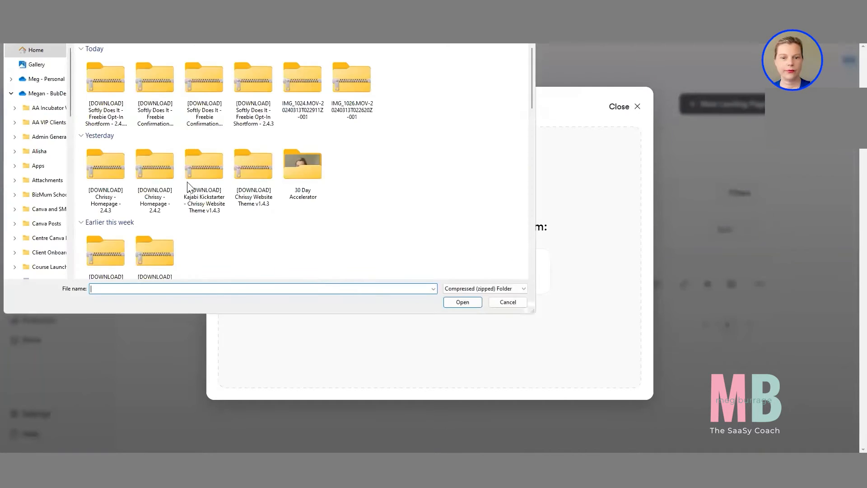
{"action": "left_click", "coordinate": [103, 119]}
{"action": "double_click", "coordinate": [103, 116]}
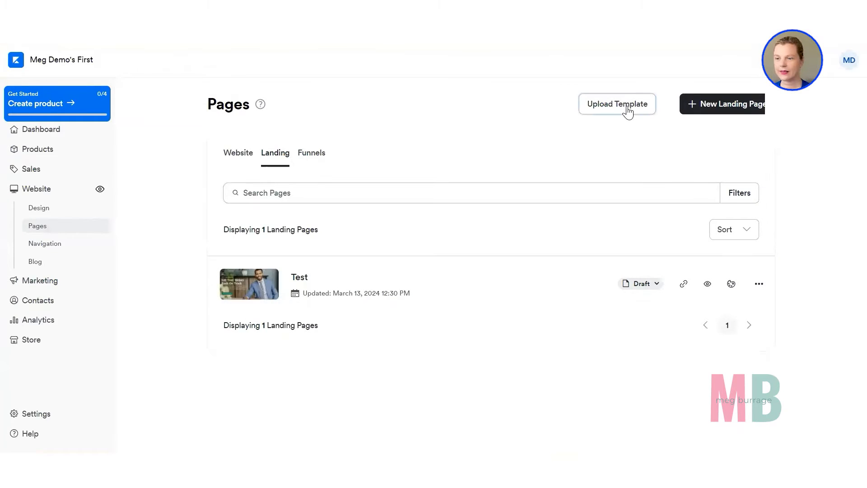
Upload the Softly Does It Freebie Confirmation zip file from this device as another landing page template.
{"action": "left_click", "coordinate": [629, 112]}
{"action": "left_click", "coordinate": [351, 289]}
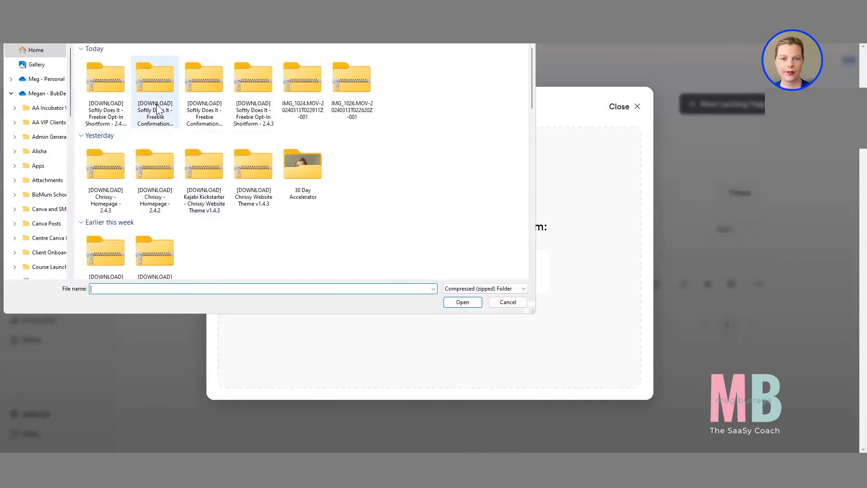
{"action": "double_click", "coordinate": [168, 78]}
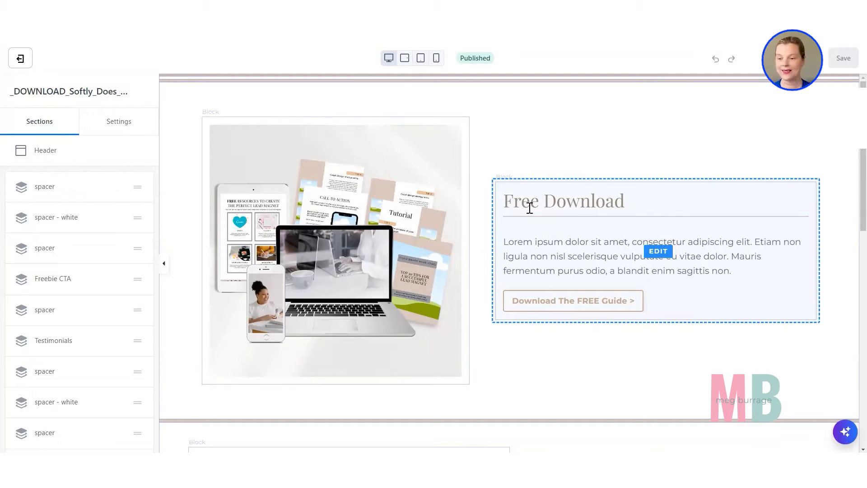
On the opt-in page, check the popup behind the upper Download The FREE Guide button and the mockup image's settings.
{"action": "left_click", "coordinate": [602, 304]}
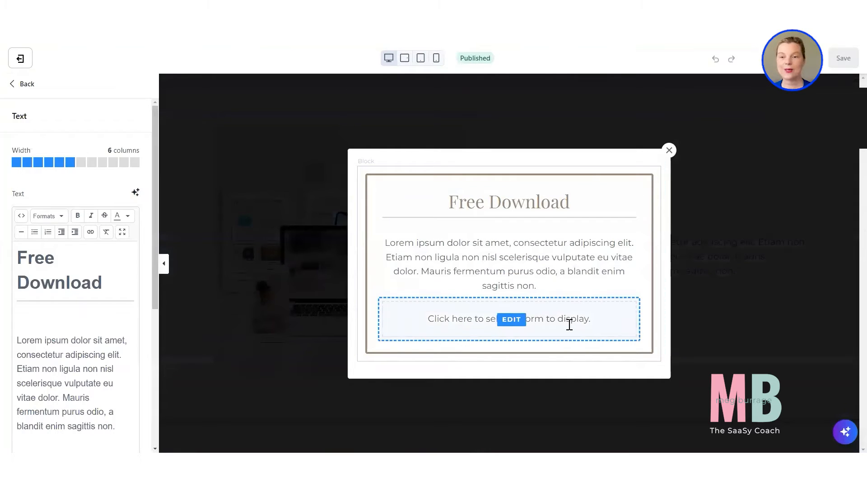
{"action": "left_click", "coordinate": [670, 151]}
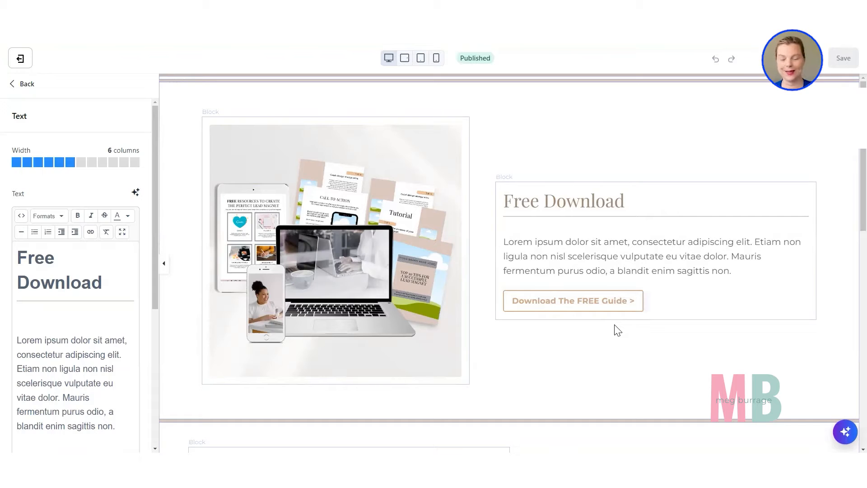
{"action": "left_click", "coordinate": [289, 209]}
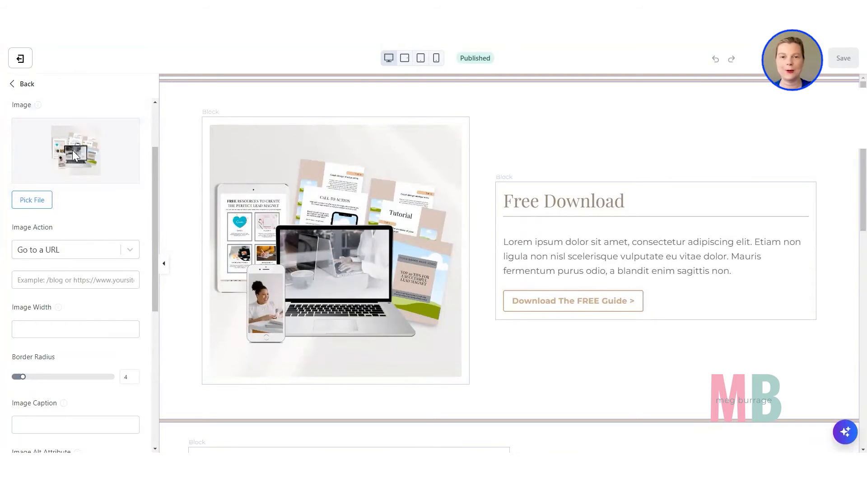
Review the Free Download text block's call-to-action settings, including the available button actions.
{"action": "left_click", "coordinate": [526, 265]}
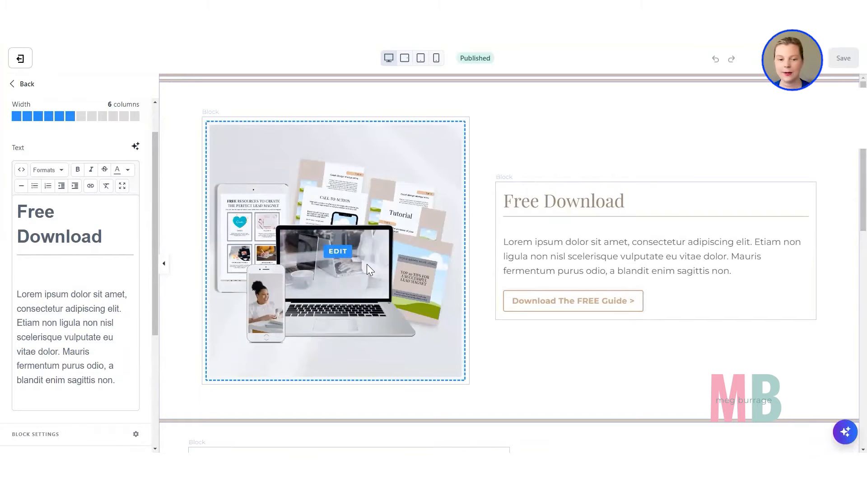
{"action": "scroll", "coordinate": [110, 301], "scroll_direction": "down", "scroll_amount": 4}
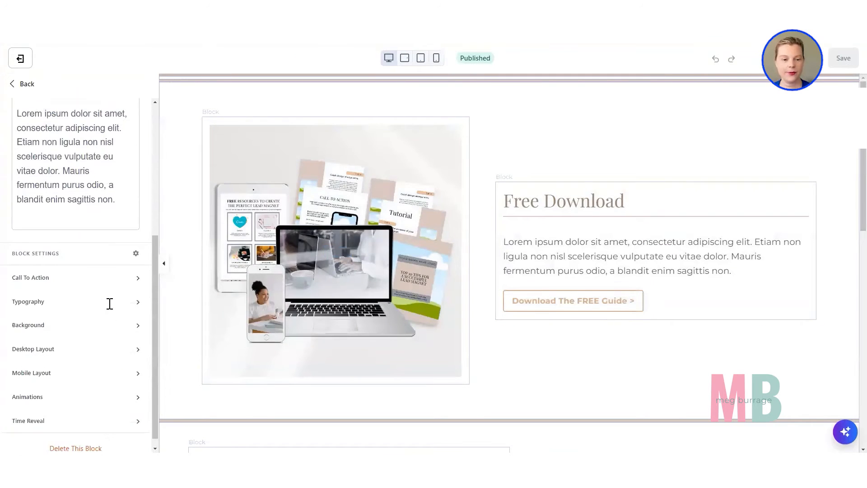
{"action": "left_click", "coordinate": [22, 268]}
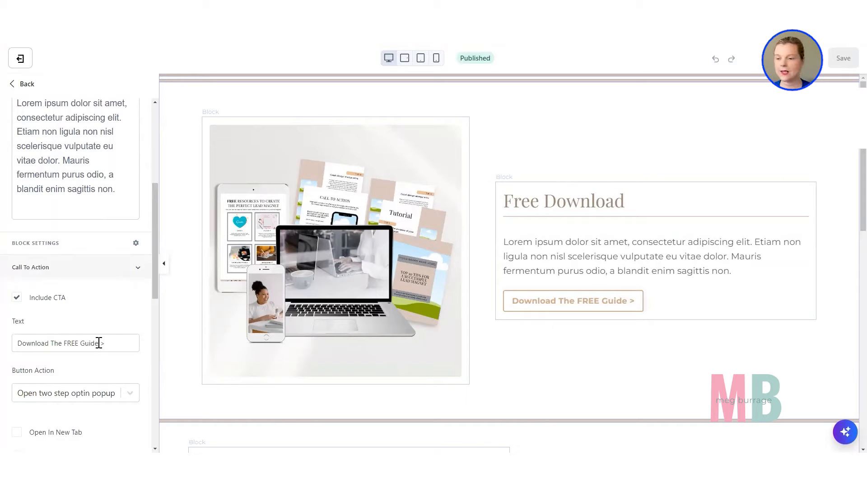
{"action": "scroll", "coordinate": [99, 342], "scroll_direction": "down", "scroll_amount": 2}
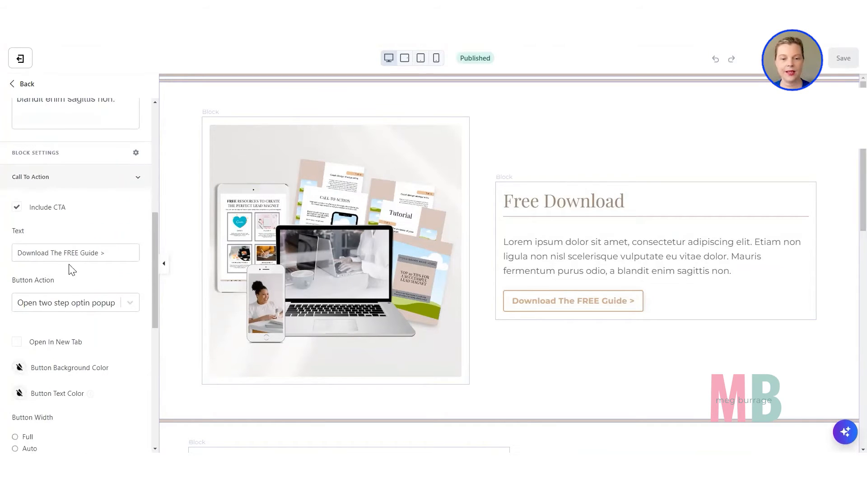
{"action": "left_click", "coordinate": [53, 307]}
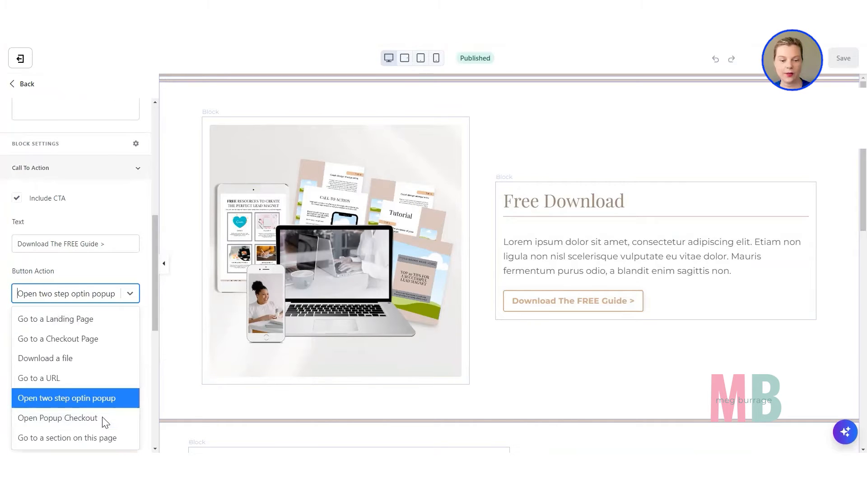
{"action": "left_click", "coordinate": [107, 265]}
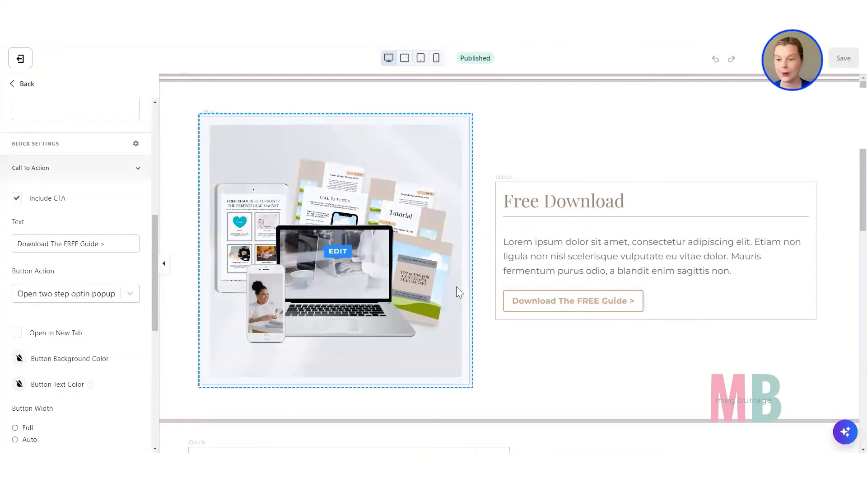
Examine the opt-in page's testimonials and check the popup behind the closing Download The FREE Guide button.
{"action": "scroll", "coordinate": [456, 287], "scroll_direction": "down", "scroll_amount": 2}
{"action": "scroll", "coordinate": [455, 286], "scroll_direction": "down", "scroll_amount": 6}
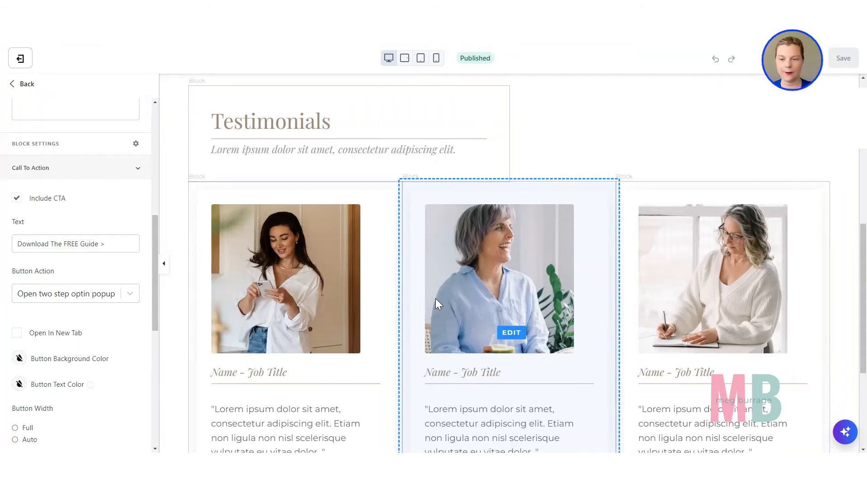
{"action": "scroll", "coordinate": [436, 299], "scroll_direction": "down", "scroll_amount": 2}
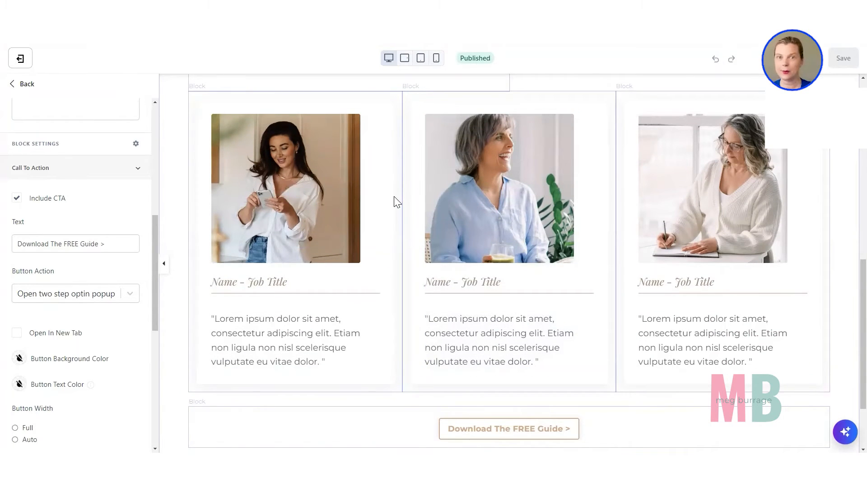
{"action": "scroll", "coordinate": [395, 202], "scroll_direction": "down", "scroll_amount": 2}
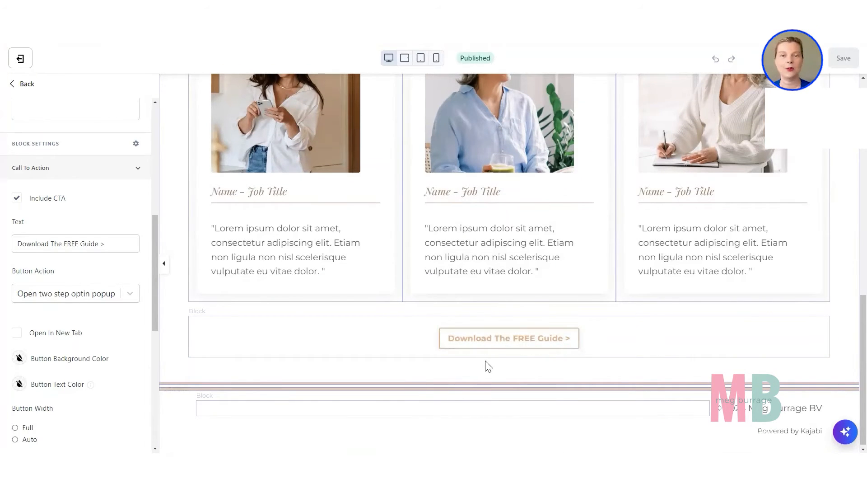
{"action": "left_click", "coordinate": [486, 338]}
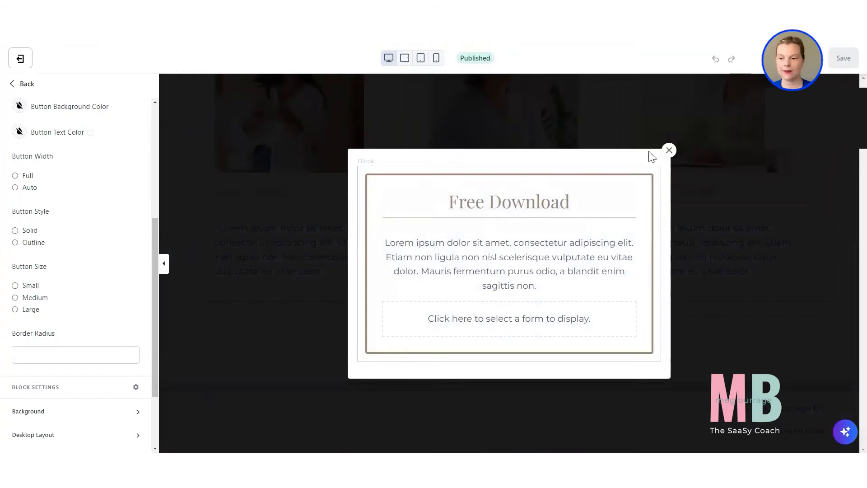
{"action": "left_click", "coordinate": [670, 151]}
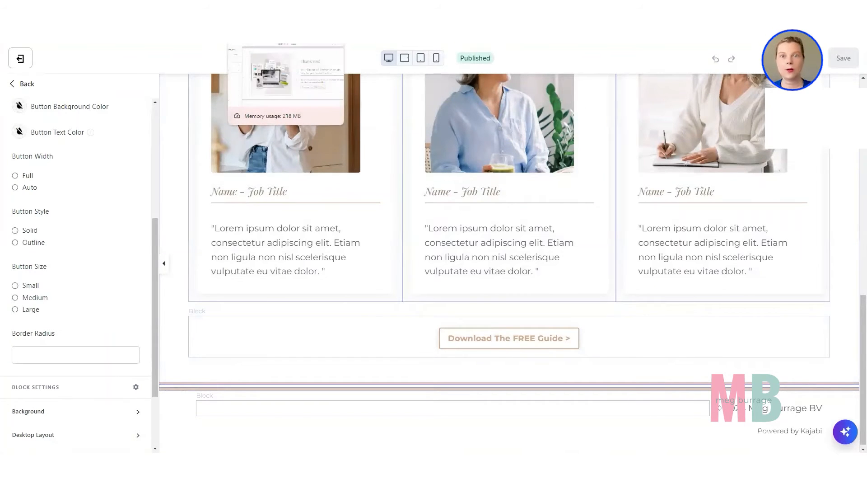
Switch to the freebie confirmation page and review the call-to-action settings of its Thank you! text block.
{"action": "left_click", "coordinate": [267, 8]}
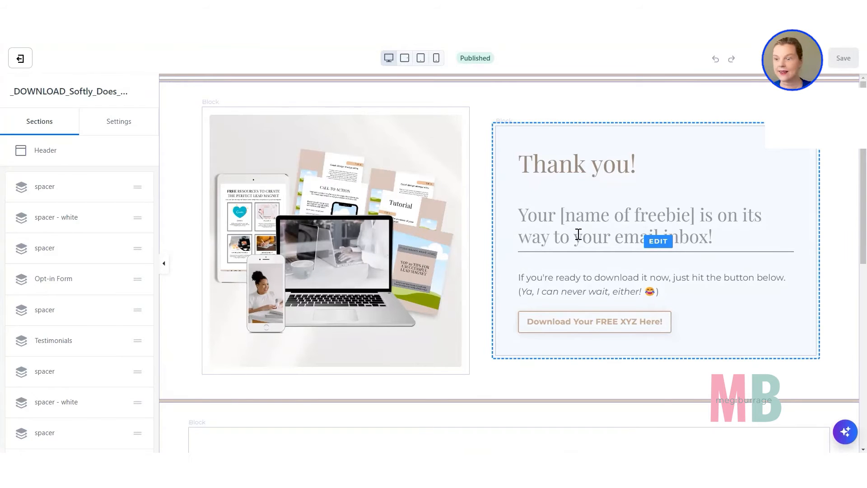
{"action": "scroll", "coordinate": [578, 234], "scroll_direction": "down", "scroll_amount": 2}
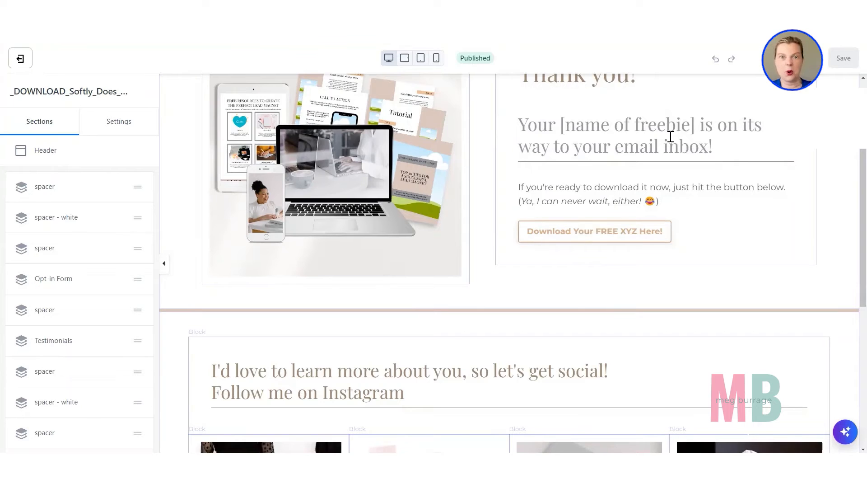
{"action": "left_click", "coordinate": [548, 240]}
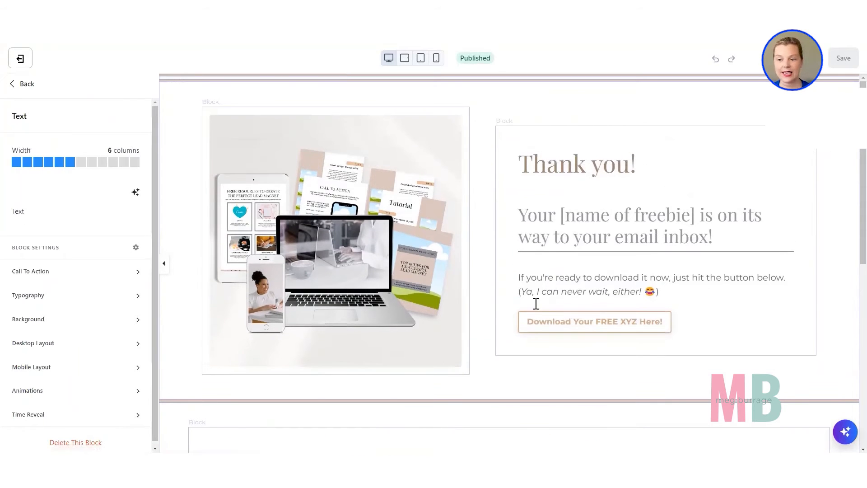
{"action": "scroll", "coordinate": [48, 273], "scroll_direction": "down", "scroll_amount": 10}
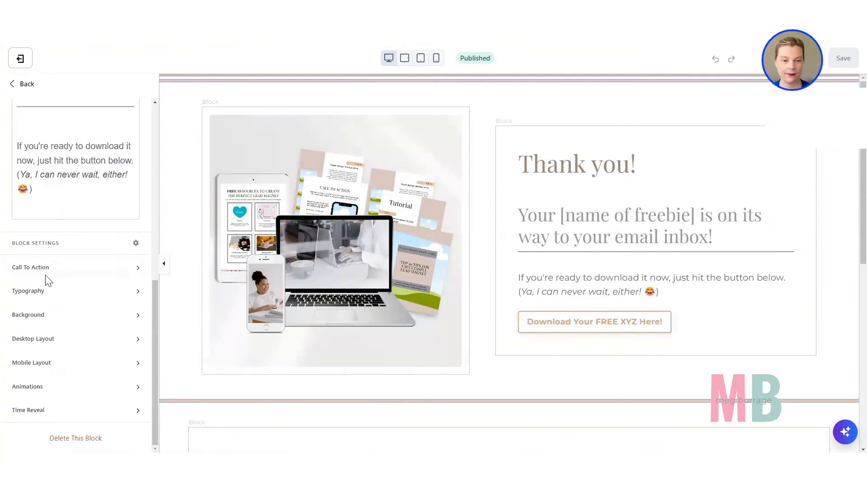
{"action": "left_click", "coordinate": [42, 271]}
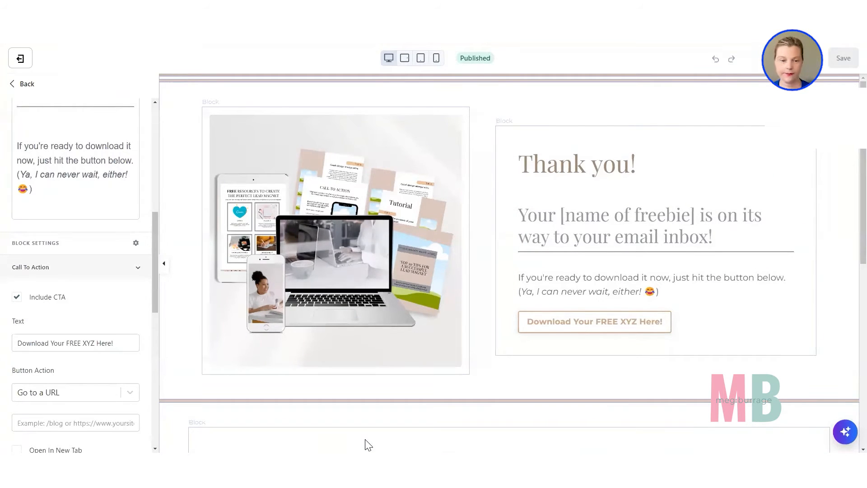
{"action": "scroll", "coordinate": [59, 259], "scroll_direction": "down", "scroll_amount": 3}
Try Download a file as the Download Your FREE XYZ Here! button's action, and return it to Go to a URL.
{"action": "left_click", "coordinate": [59, 258]}
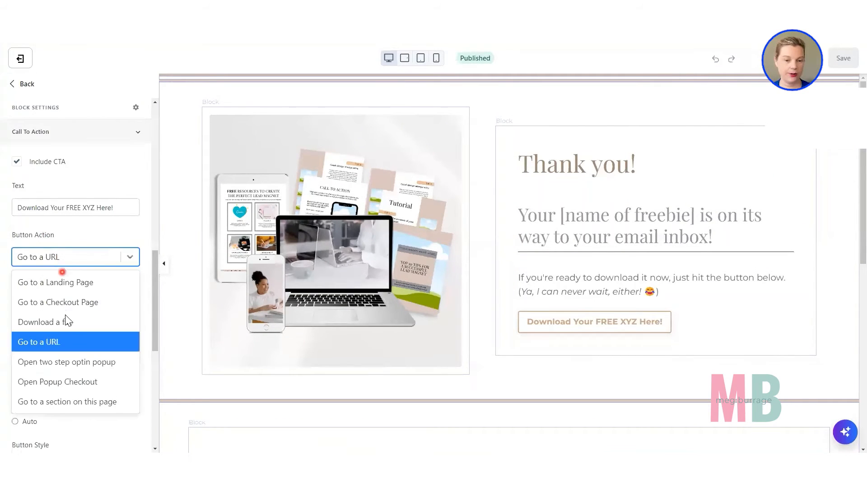
{"action": "left_click", "coordinate": [67, 322]}
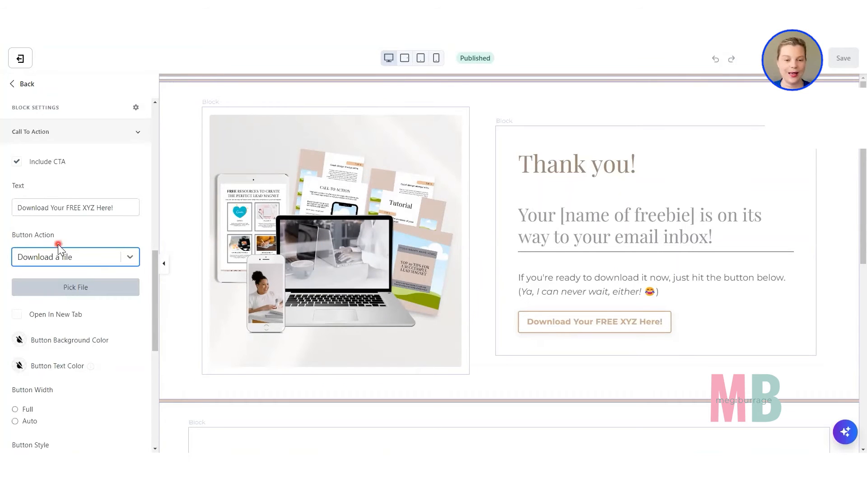
{"action": "left_click", "coordinate": [63, 255]}
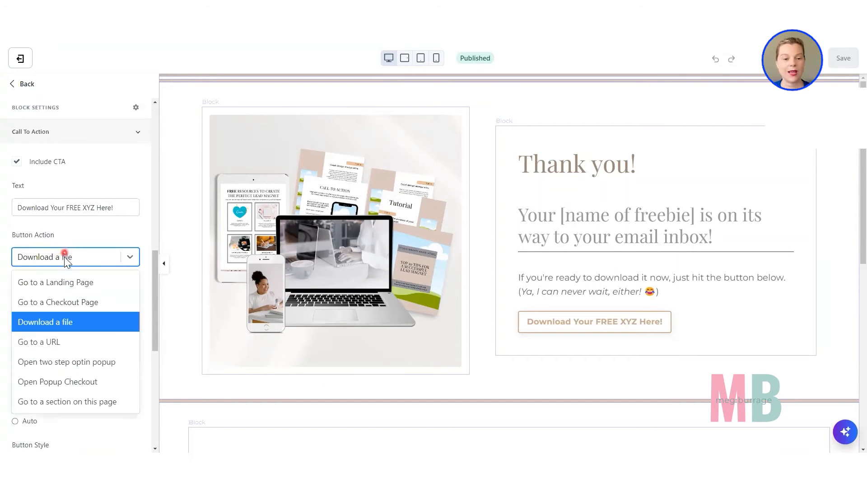
{"action": "left_click", "coordinate": [75, 344]}
Switch to LightWidget, open the upgraded Instagram widget's details, copy its embed code and review its settings.
{"action": "scroll", "coordinate": [450, 267], "scroll_direction": "down", "scroll_amount": 7}
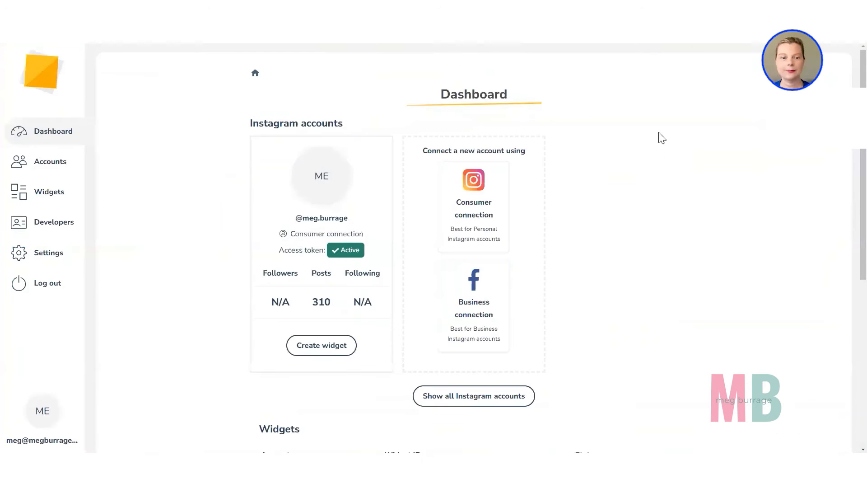
{"action": "left_click", "coordinate": [619, 319]}
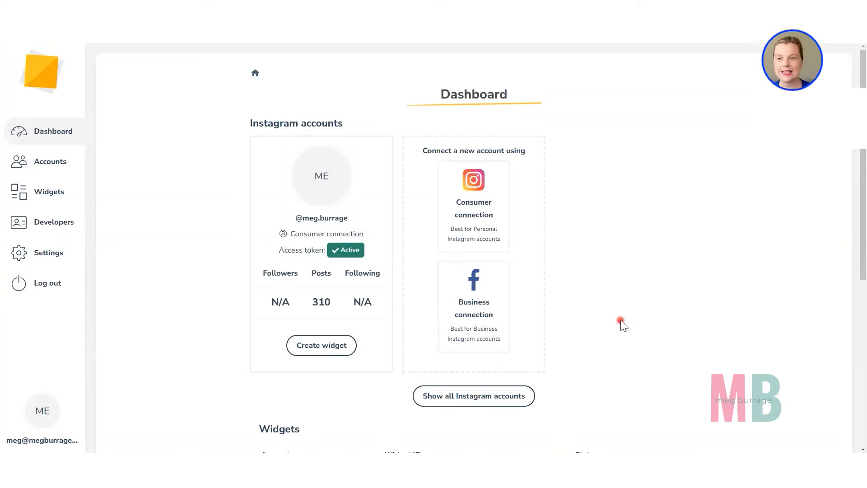
{"action": "left_click", "coordinate": [45, 193]}
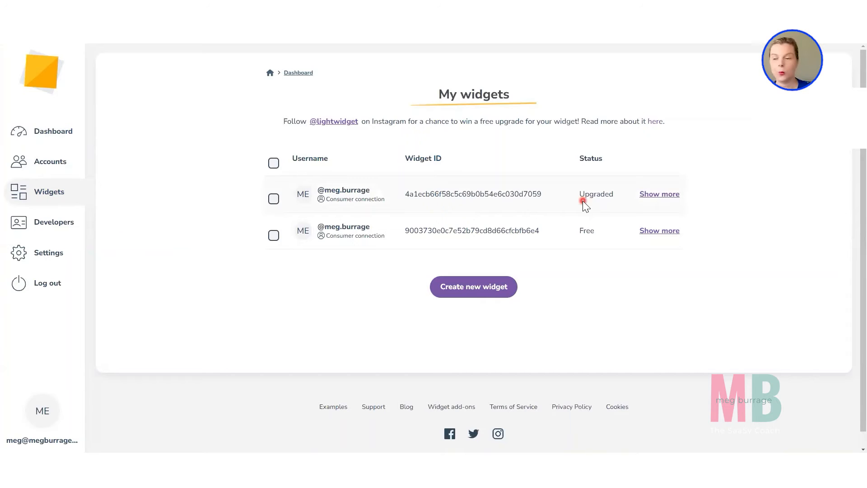
{"action": "left_click", "coordinate": [660, 194]}
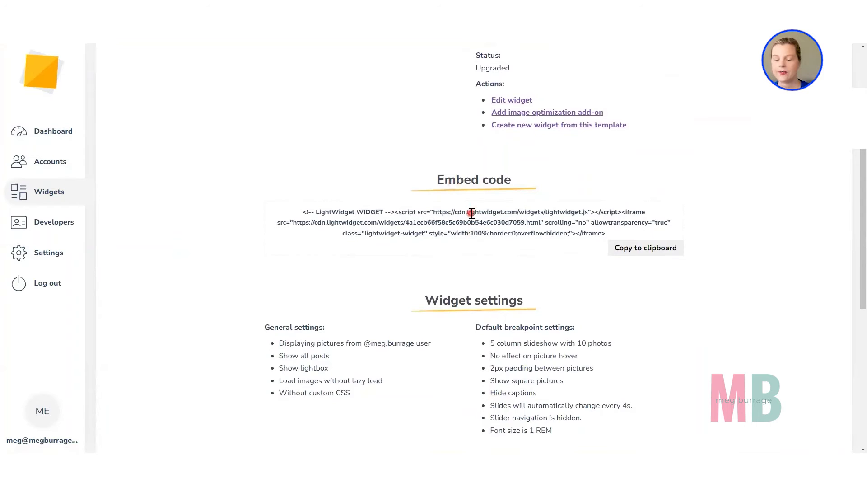
{"action": "left_click", "coordinate": [658, 249]}
{"action": "scroll", "coordinate": [656, 247], "scroll_direction": "down", "scroll_amount": 5}
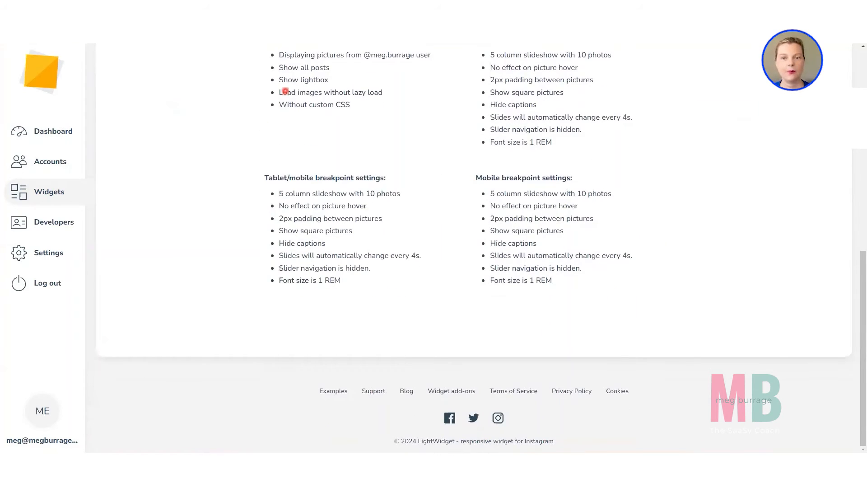
Switch back to the freebie confirmation page and add an 11-column Custom Code block to its Instagram section.
{"action": "key", "text": "ctrl+shift+Tab"}
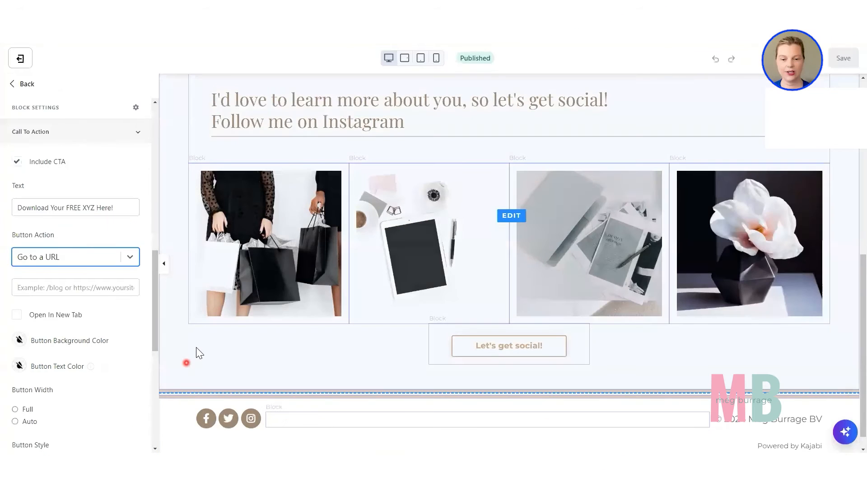
{"action": "left_click", "coordinate": [197, 350]}
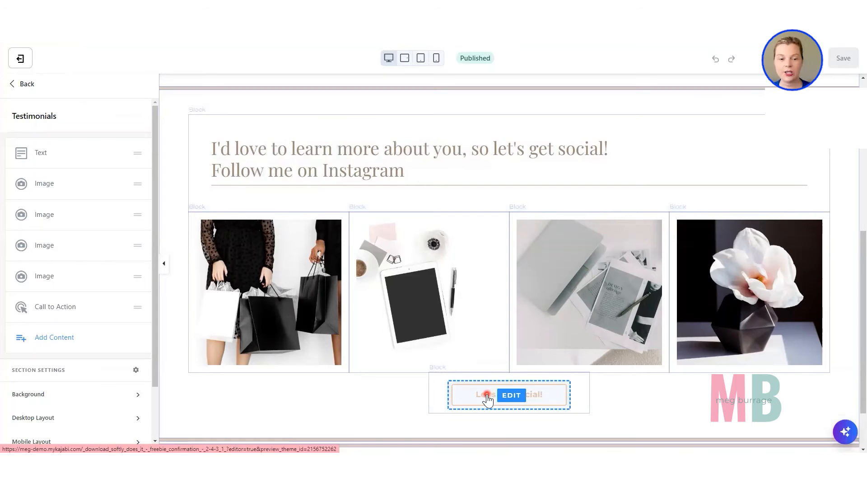
{"action": "left_click", "coordinate": [53, 338]}
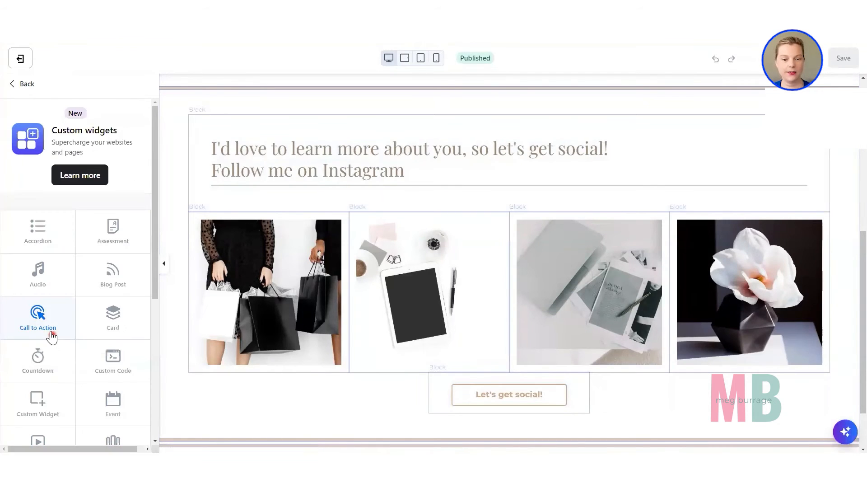
{"action": "scroll", "coordinate": [51, 334], "scroll_direction": "down", "scroll_amount": 1}
{"action": "left_click", "coordinate": [117, 319]}
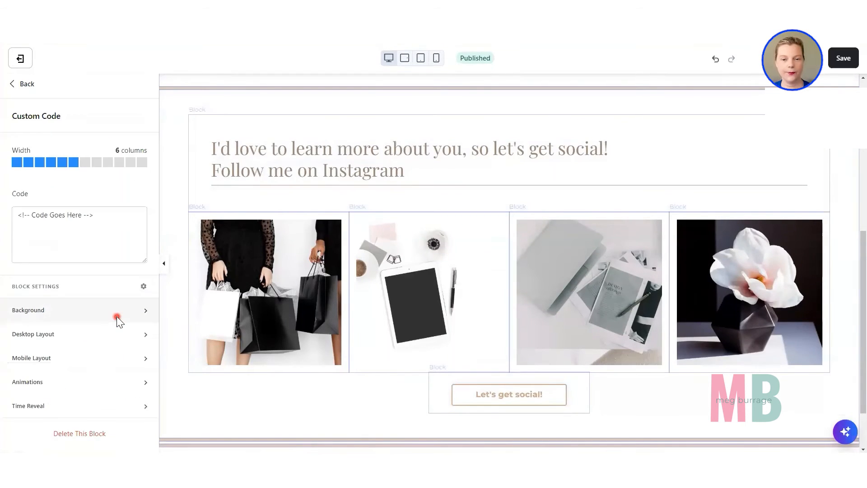
{"action": "left_click", "coordinate": [83, 164]}
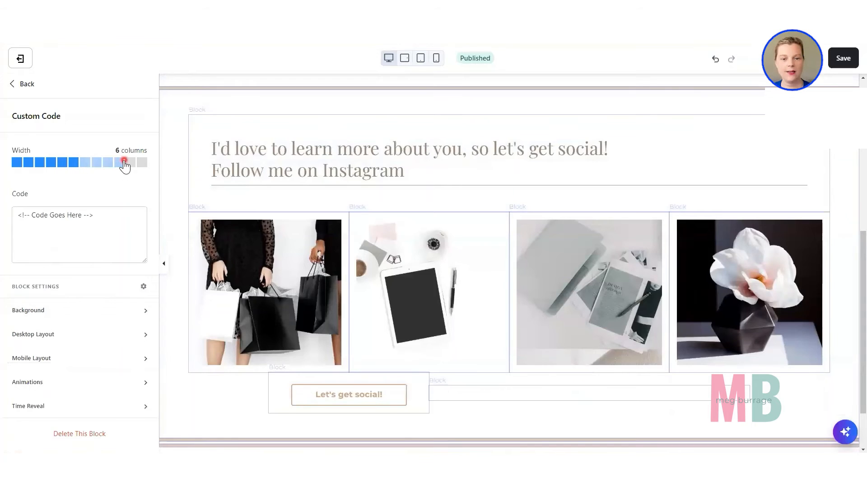
{"action": "left_click", "coordinate": [124, 164]}
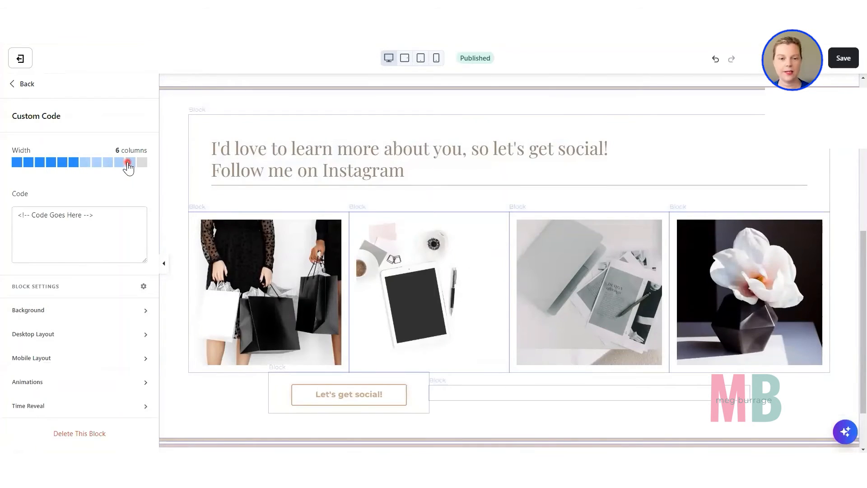
{"action": "left_click", "coordinate": [130, 163]}
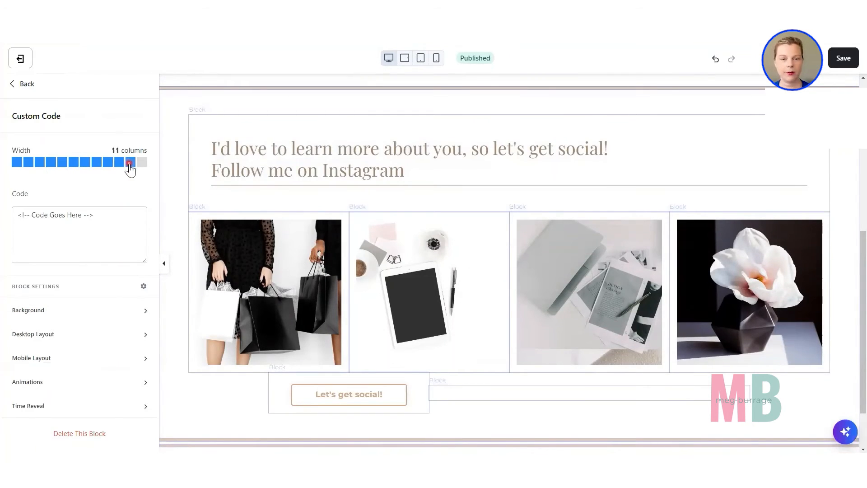
Replace the Custom Code block's placeholder text with the copied LightWidget embed code and check the rendered Instagram feed.
{"action": "left_click", "coordinate": [118, 211]}
{"action": "left_click_drag", "start_coordinate": [118, 211], "coordinate": [18, 217]}
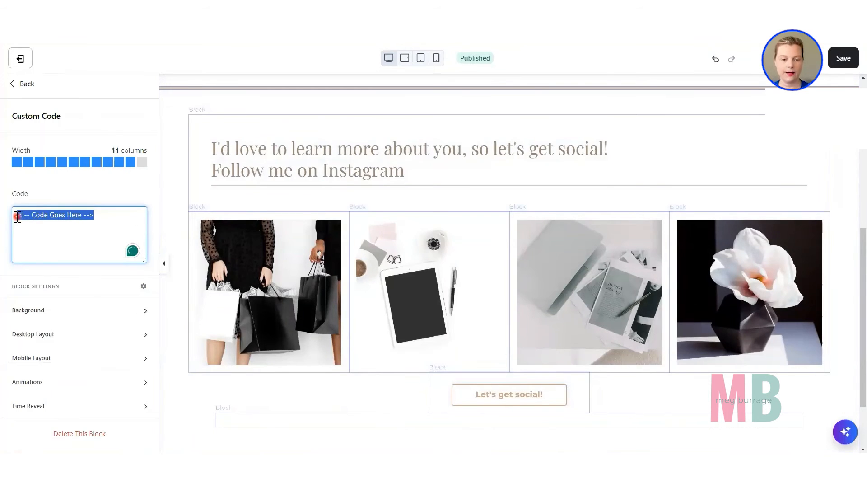
{"action": "key", "text": "ctrl+v"}
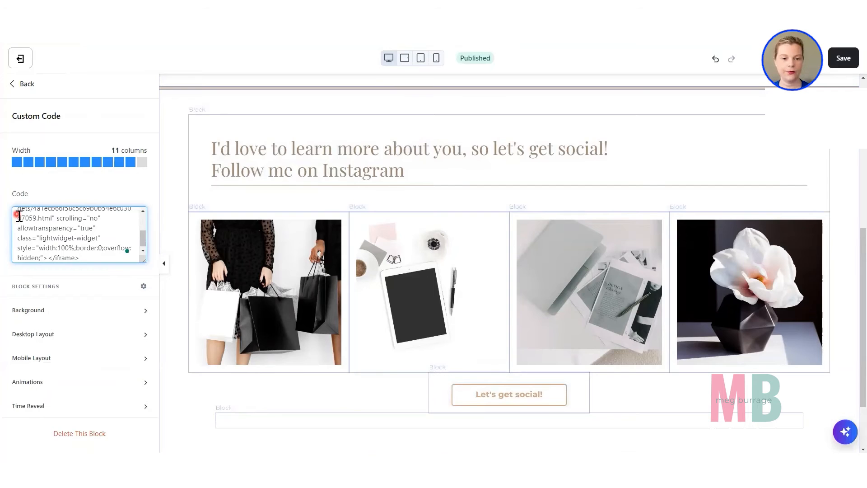
{"action": "scroll", "coordinate": [527, 305], "scroll_direction": "down", "scroll_amount": 4}
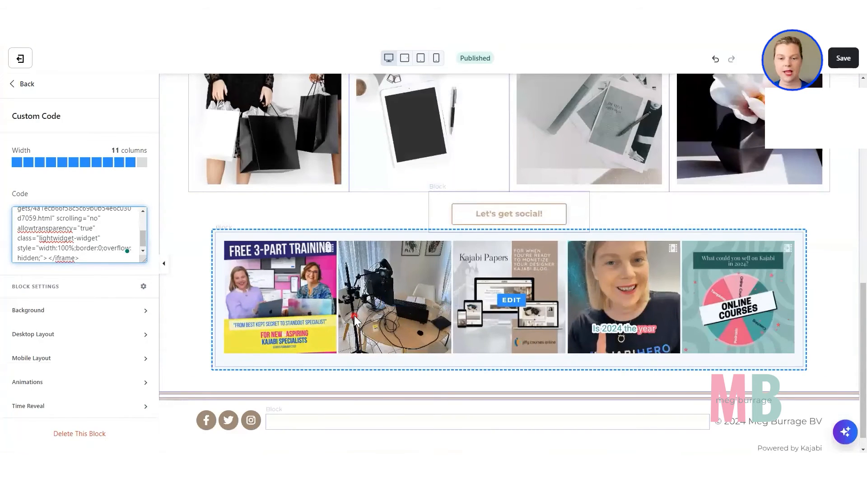
Move the Custom Code block directly below the section's Text block and hide the four placeholder Image blocks.
{"action": "left_click", "coordinate": [193, 315]}
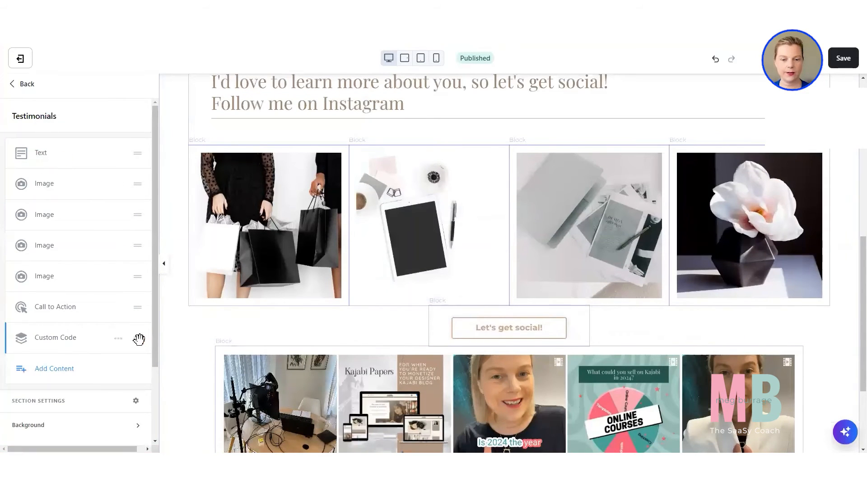
{"action": "left_click_drag", "start_coordinate": [138, 339], "coordinate": [139, 186]}
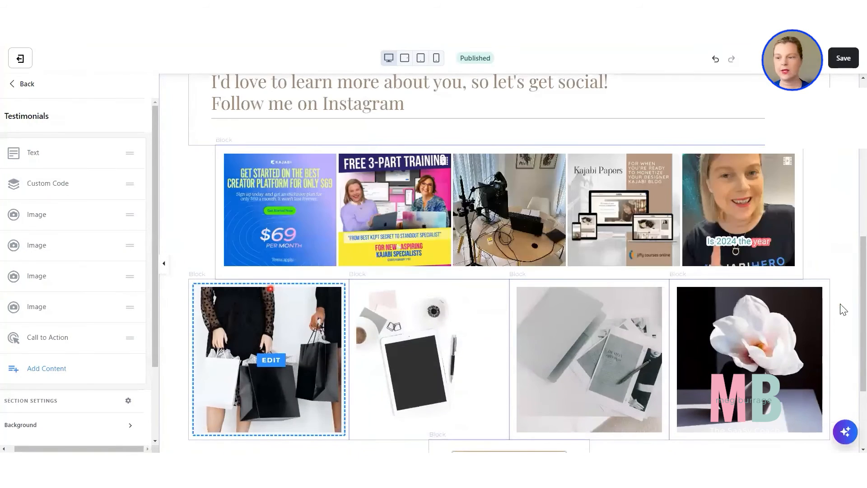
{"action": "left_click", "coordinate": [110, 216]}
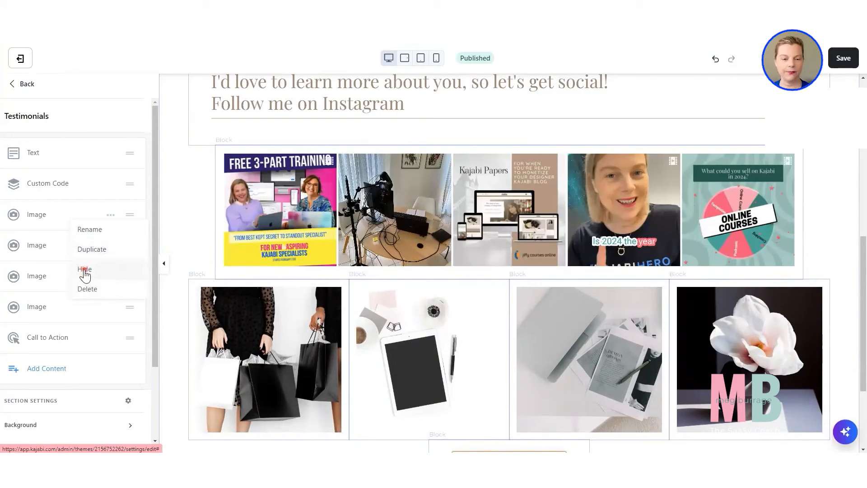
{"action": "left_click", "coordinate": [84, 270]}
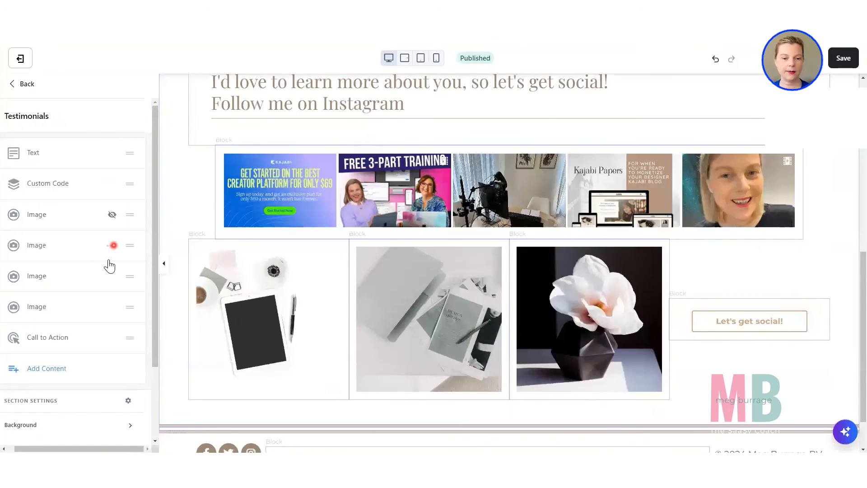
{"action": "left_click", "coordinate": [113, 246]}
{"action": "left_click", "coordinate": [118, 298]}
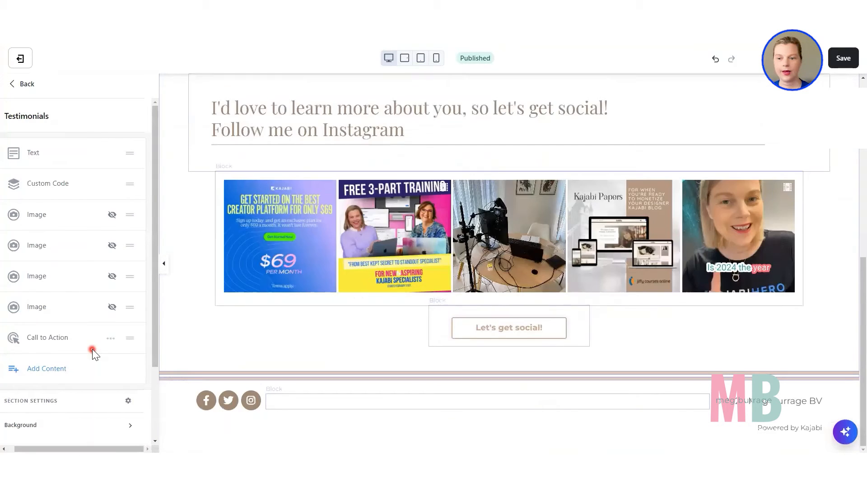
Widen the Instagram feed's Custom Code block to 12 columns.
{"action": "left_click", "coordinate": [287, 225]}
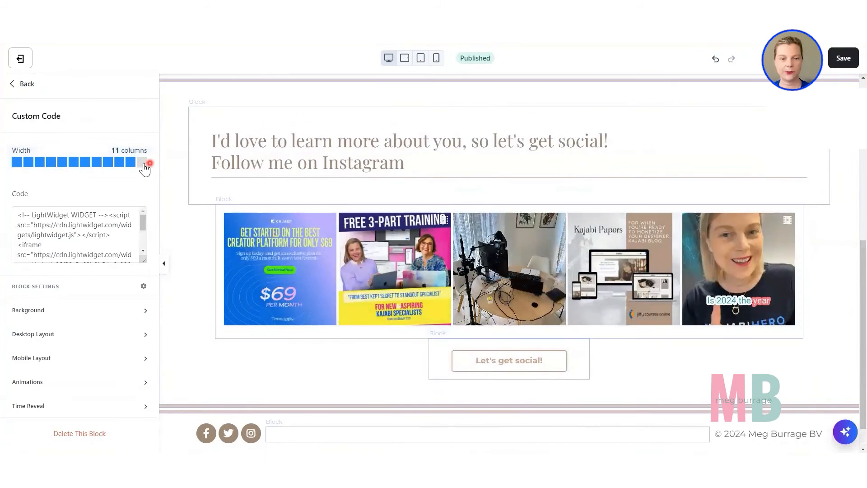
{"action": "left_click", "coordinate": [143, 163]}
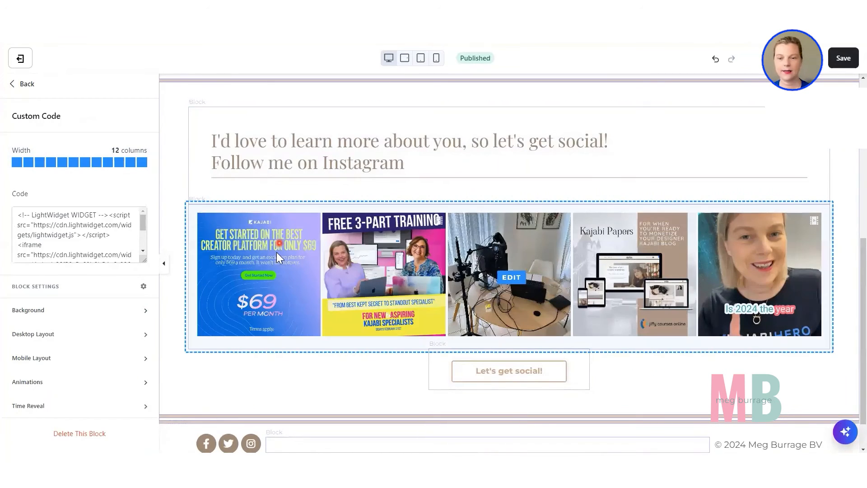
{"action": "scroll", "coordinate": [277, 252], "scroll_direction": "down", "scroll_amount": 1}
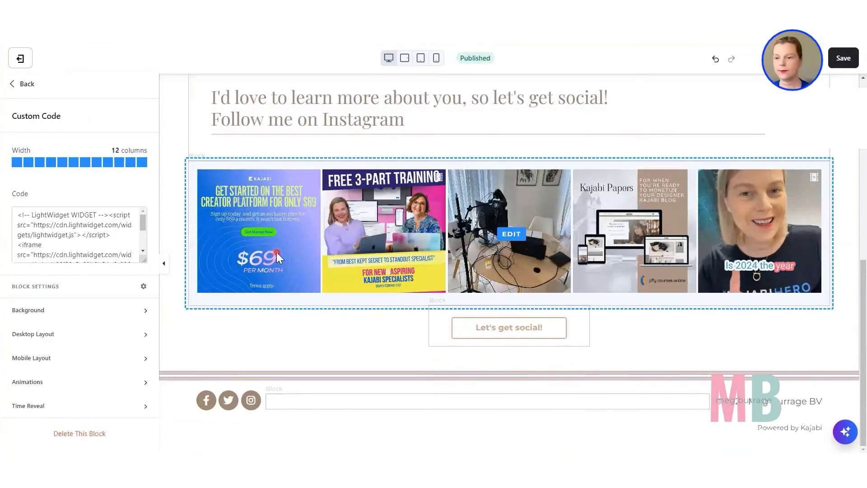
Set the Let's get social! button below the Instagram feed to open its link in a new tab.
{"action": "left_click", "coordinate": [464, 337]}
{"action": "scroll", "coordinate": [52, 328], "scroll_direction": "down", "scroll_amount": 5}
{"action": "scroll", "coordinate": [55, 329], "scroll_direction": "up", "scroll_amount": 2}
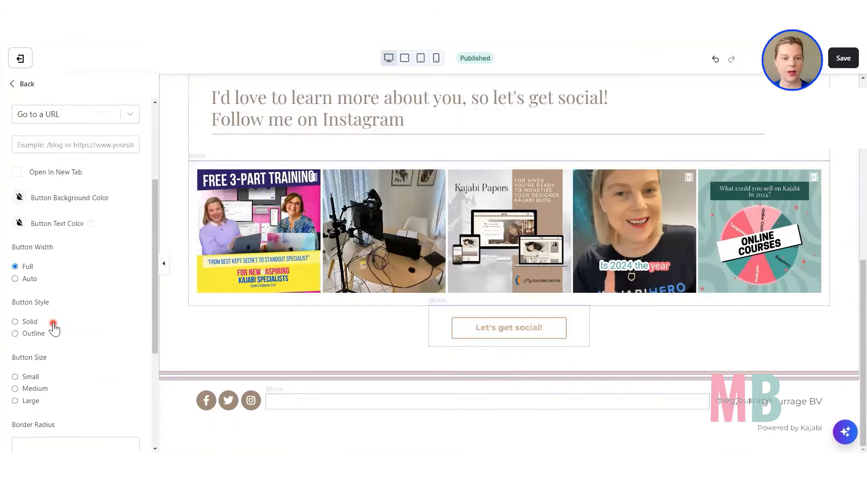
{"action": "scroll", "coordinate": [54, 329], "scroll_direction": "up", "scroll_amount": 2}
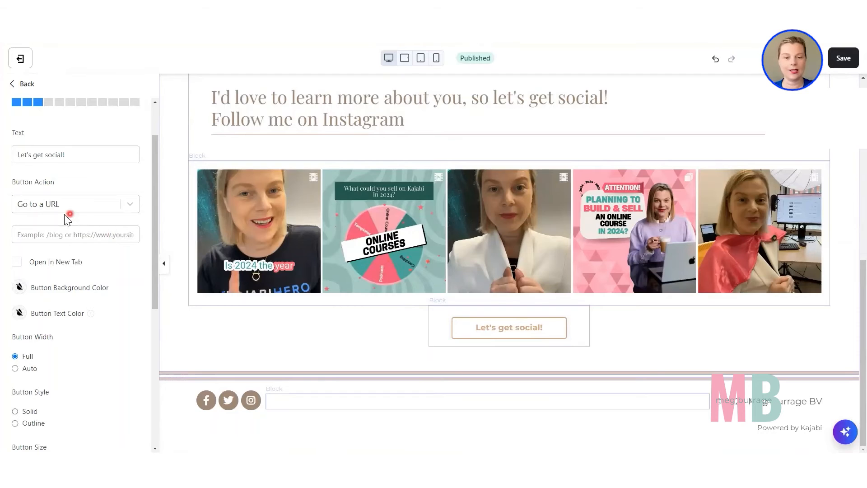
{"action": "left_click", "coordinate": [15, 262]}
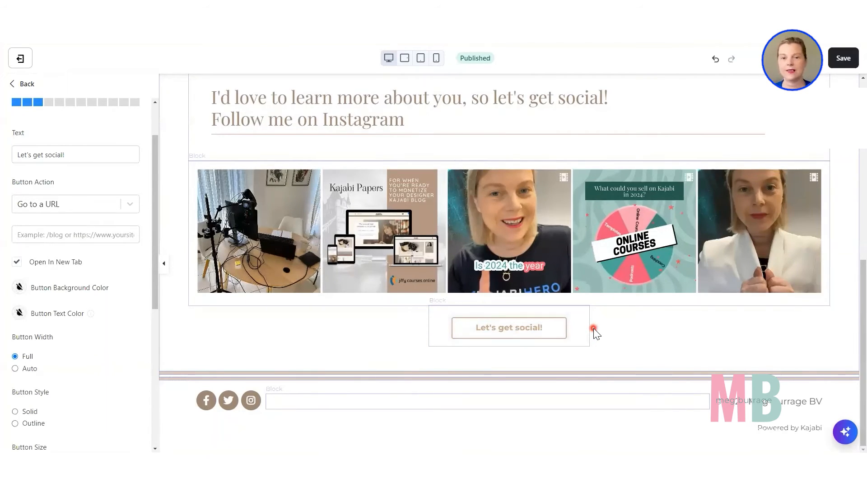
{"action": "scroll", "coordinate": [595, 328], "scroll_direction": "up", "scroll_amount": 1}
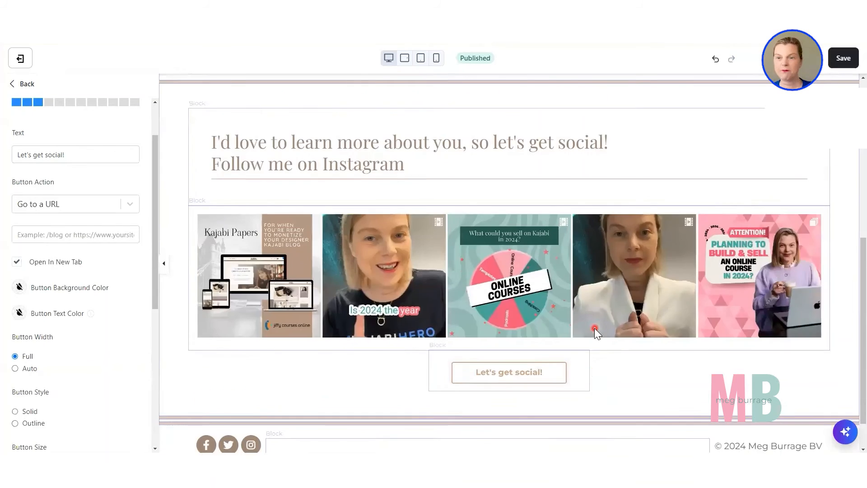
{"action": "scroll", "coordinate": [594, 328], "scroll_direction": "up", "scroll_amount": 7}
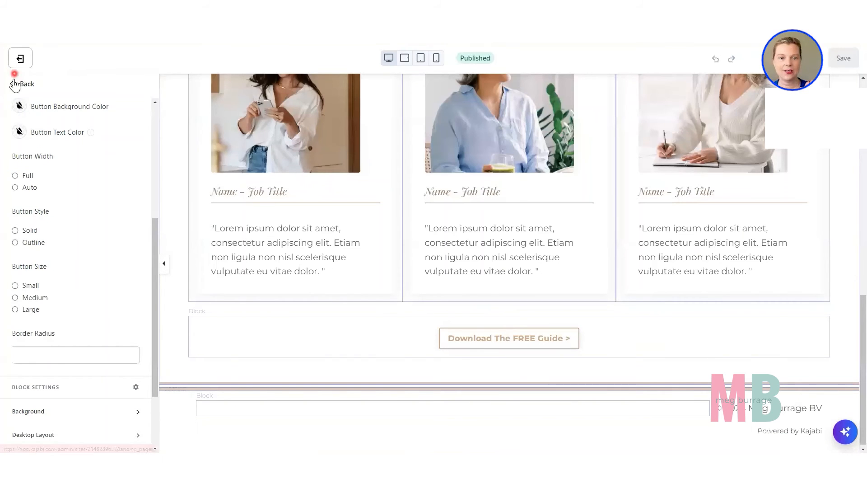
Leave the page editor and open the details of the Softly Does It Freebie Opt-In Shortform landing page for editing.
{"action": "left_click", "coordinate": [26, 63]}
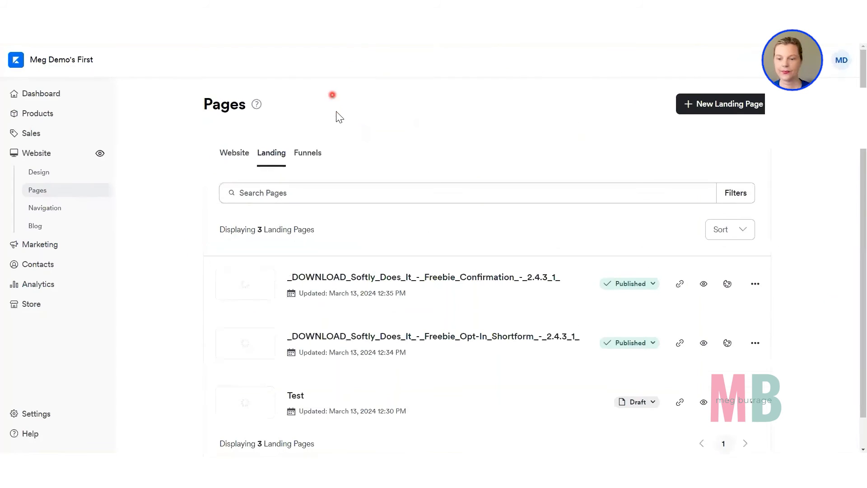
{"action": "scroll", "coordinate": [344, 134], "scroll_direction": "down", "scroll_amount": 1}
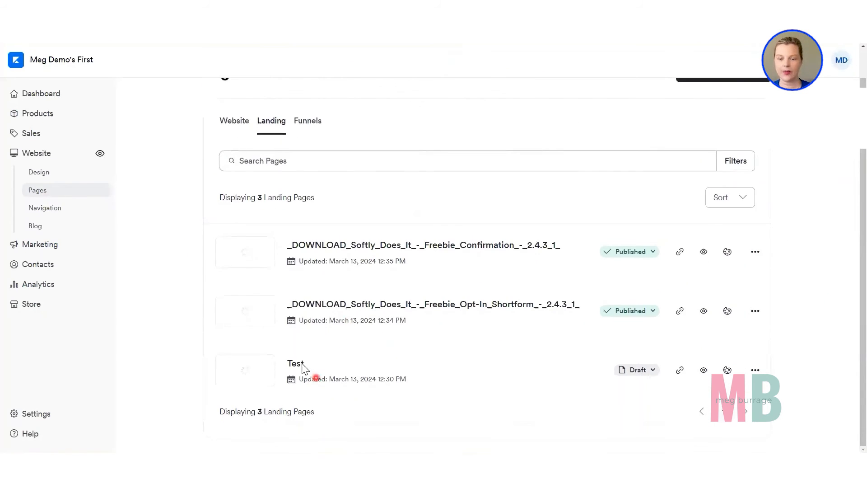
{"action": "scroll", "coordinate": [302, 366], "scroll_direction": "up", "scroll_amount": 1}
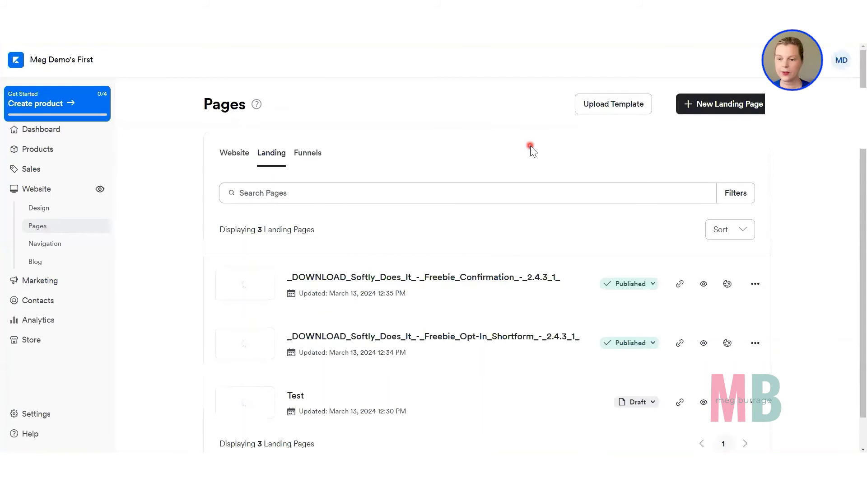
{"action": "scroll", "coordinate": [530, 145], "scroll_direction": "down", "scroll_amount": 1}
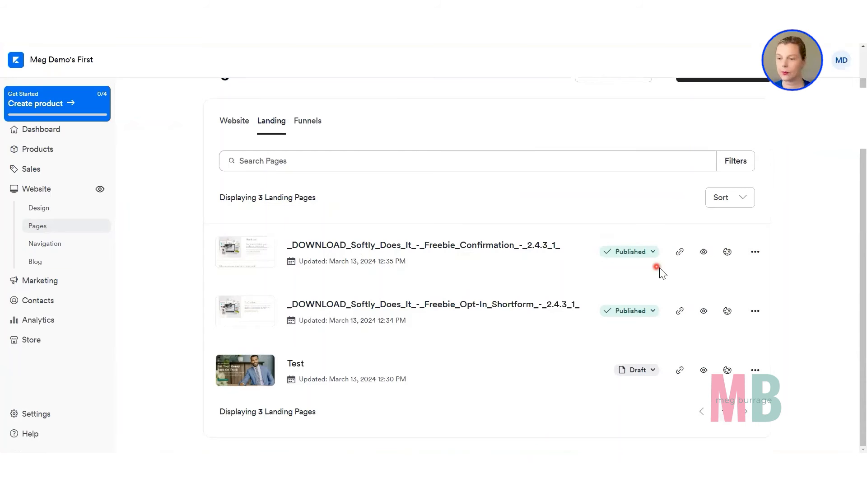
{"action": "left_click", "coordinate": [756, 251]}
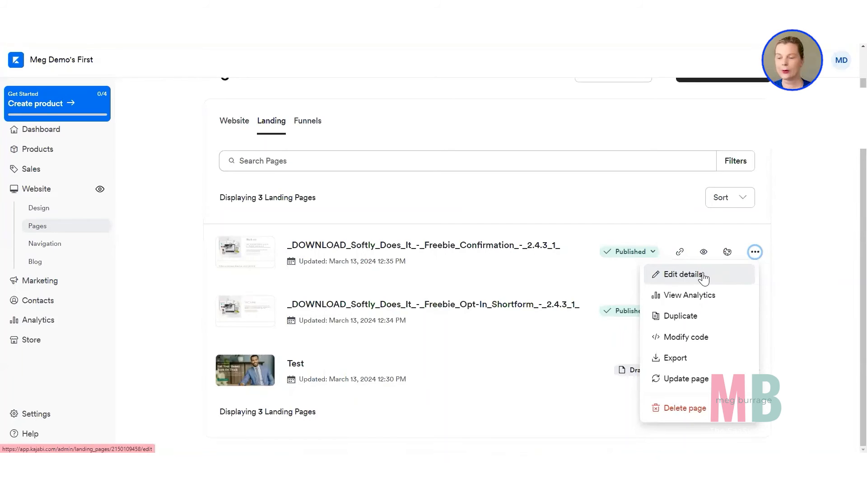
{"action": "left_click", "coordinate": [762, 312]}
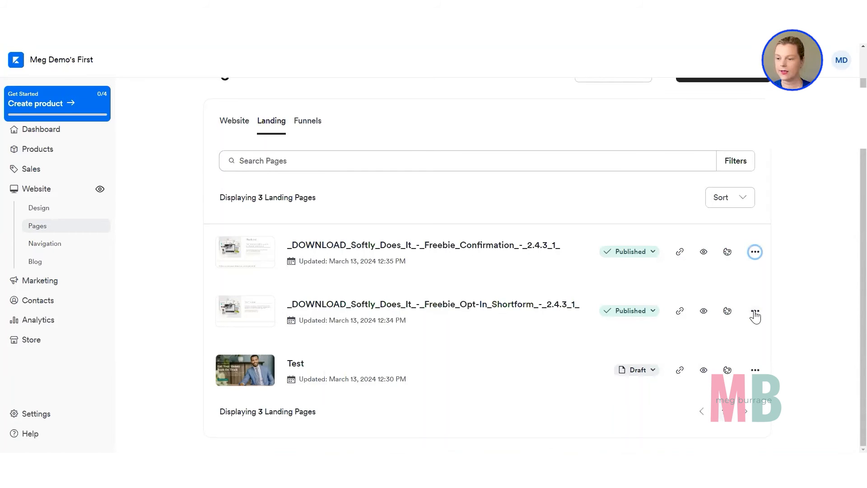
{"action": "left_click", "coordinate": [756, 314]}
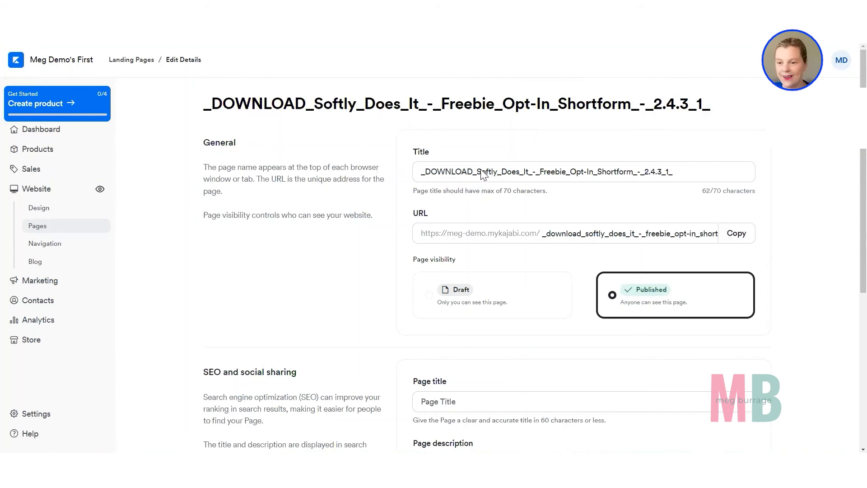
Change the opt-in landing page's title to "[Free Guide] XYZ Name of Guide".
{"action": "triple_click", "coordinate": [484, 172]}
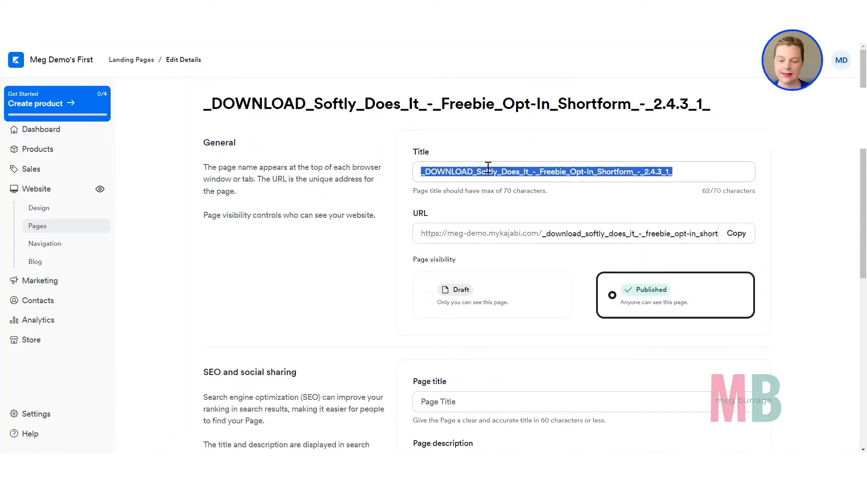
{"action": "type", "text": "[Free Guide] XYZ Name of Guide"}
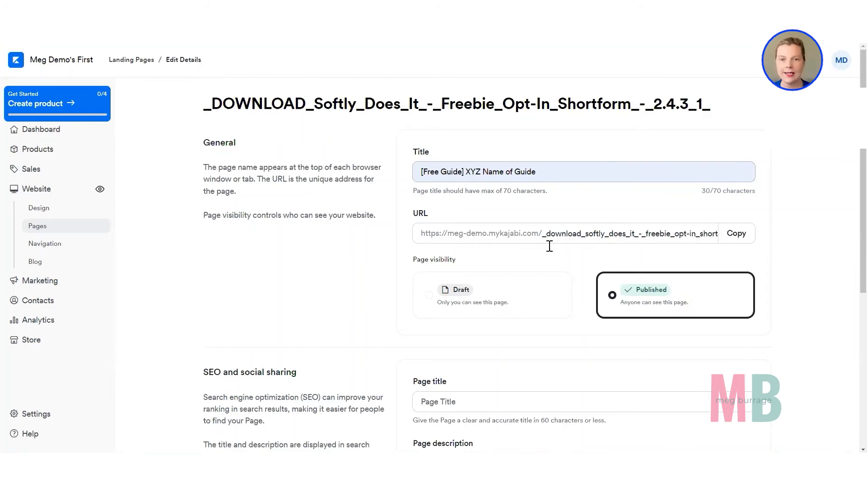
Replace the opt-in landing page's URL ending with "coming-soon".
{"action": "double_click", "coordinate": [560, 233]}
{"action": "triple_click", "coordinate": [574, 231]}
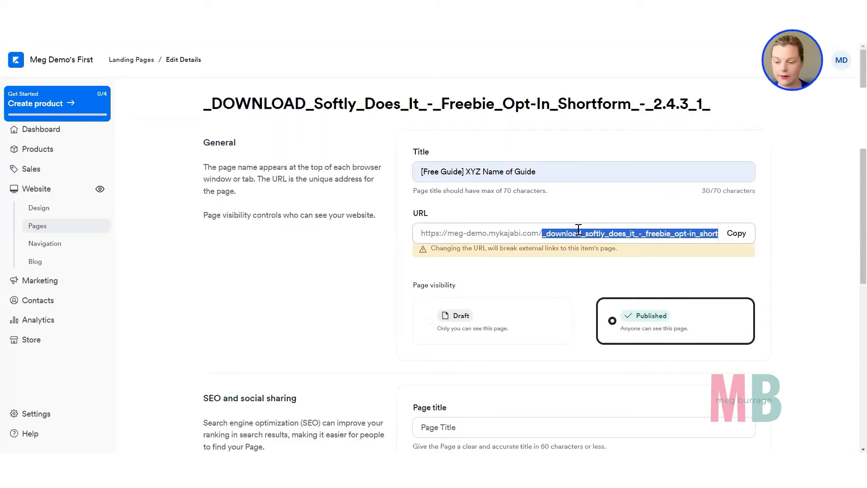
{"action": "type", "text": "coming-sonn"}
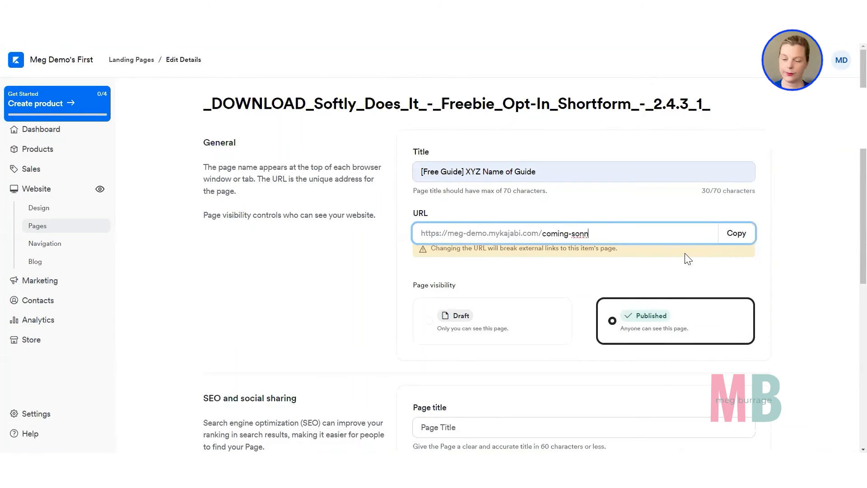
{"action": "key", "text": "BackSpace"}
{"action": "key", "text": "BackSpace"}
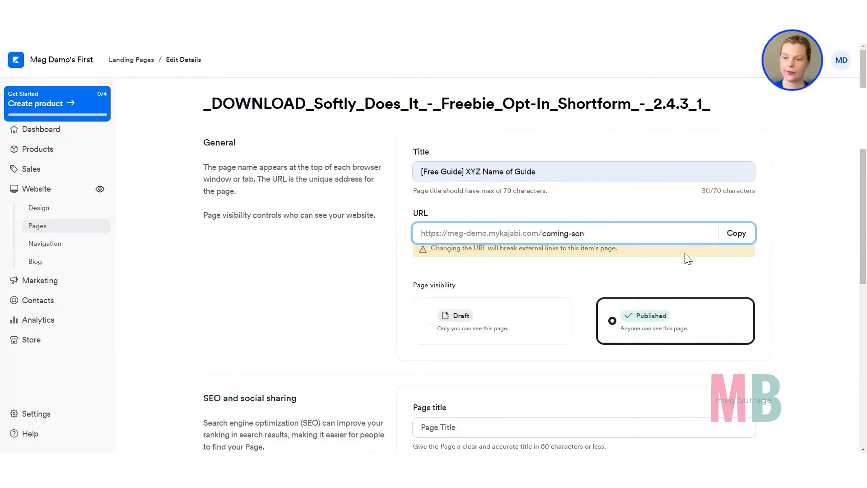
{"action": "type", "text": "on"}
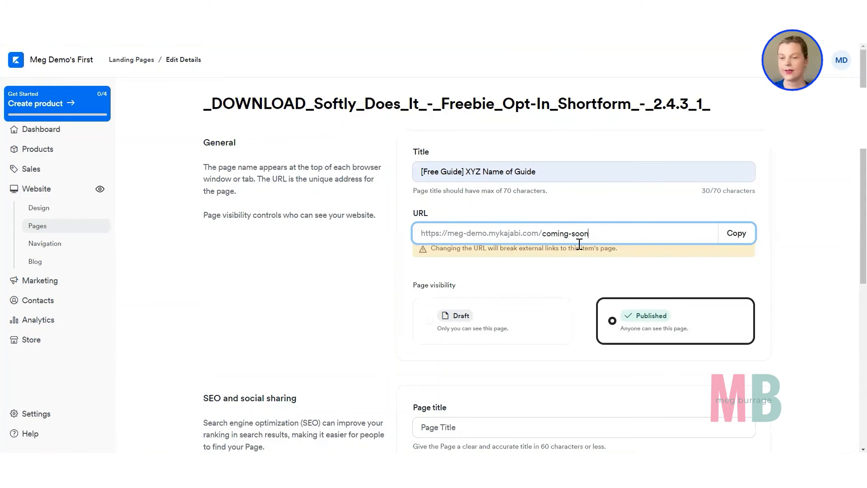
{"action": "left_click", "coordinate": [565, 240]}
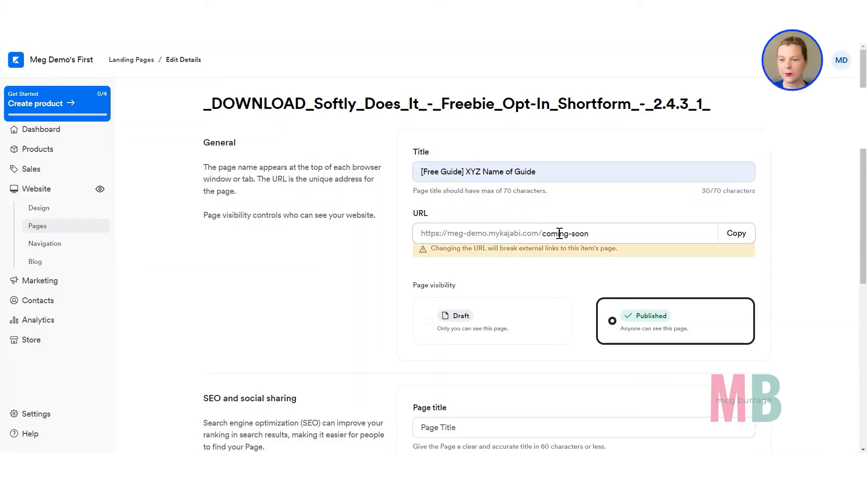
Set the opt-in landing page's URL ending to "guide".
{"action": "triple_click", "coordinate": [597, 239]}
{"action": "type", "text": "guide"}
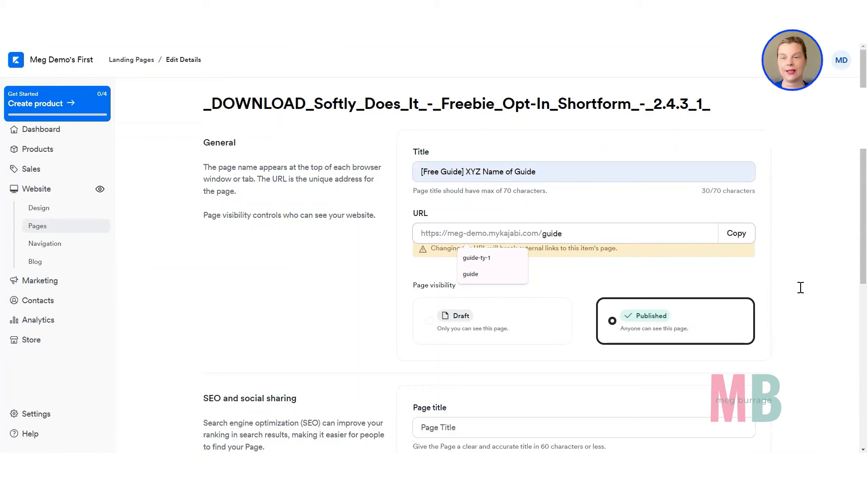
{"action": "left_click", "coordinate": [821, 315]}
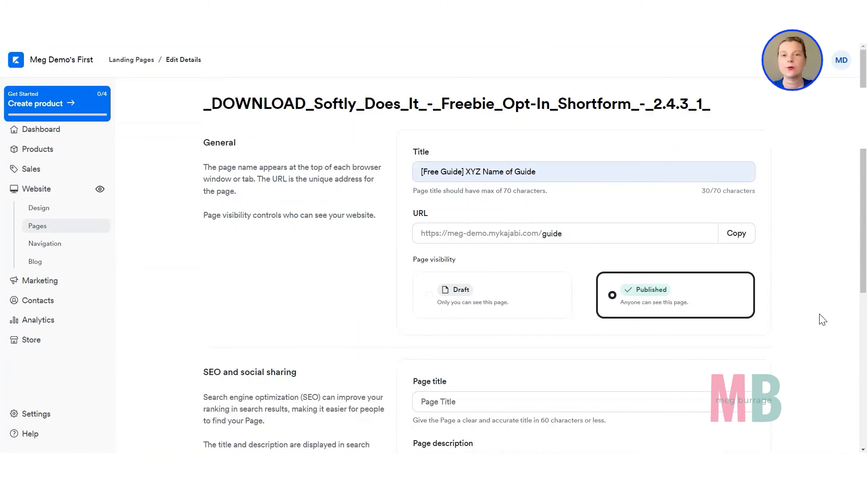
Review the opt-in page's visibility, SEO title, description, social image and search results settings.
{"action": "scroll", "coordinate": [654, 312], "scroll_direction": "down", "scroll_amount": 1}
{"action": "scroll", "coordinate": [655, 316], "scroll_direction": "down", "scroll_amount": 3}
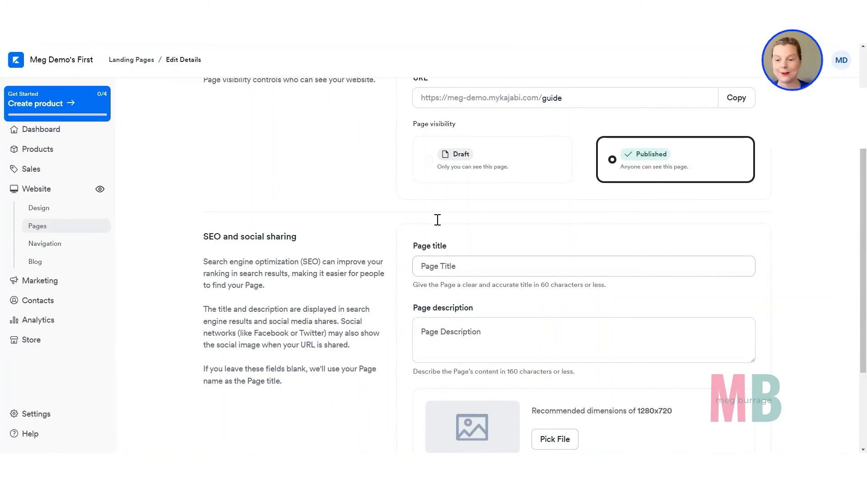
{"action": "scroll", "coordinate": [437, 220], "scroll_direction": "down", "scroll_amount": 3}
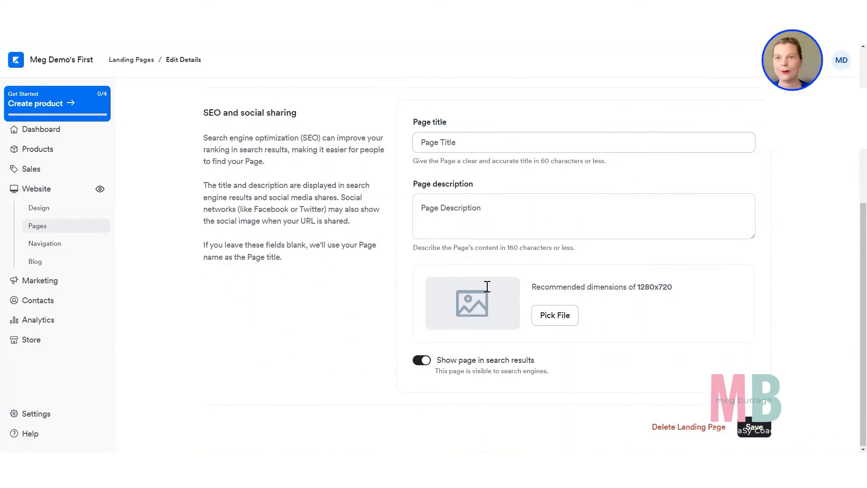
{"action": "scroll", "coordinate": [487, 286], "scroll_direction": "up", "scroll_amount": 6}
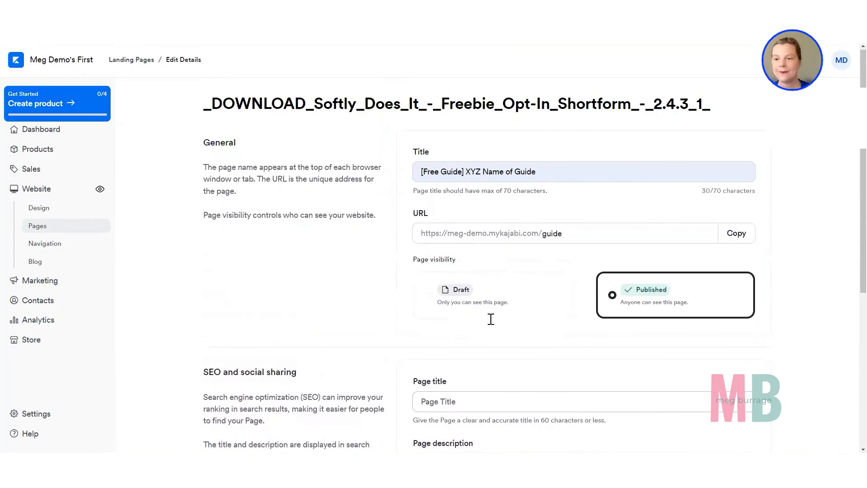
{"action": "scroll", "coordinate": [612, 370], "scroll_direction": "down", "scroll_amount": 2}
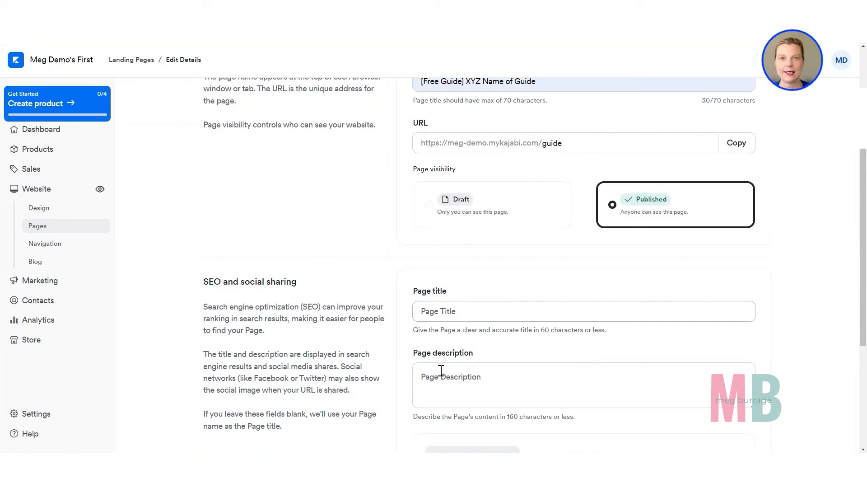
{"action": "scroll", "coordinate": [447, 368], "scroll_direction": "down", "scroll_amount": 3}
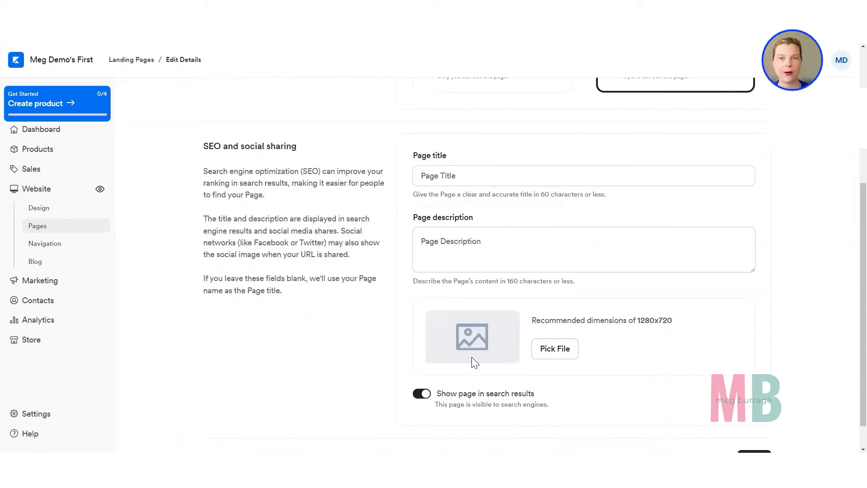
{"action": "scroll", "coordinate": [478, 389], "scroll_direction": "down", "scroll_amount": 1}
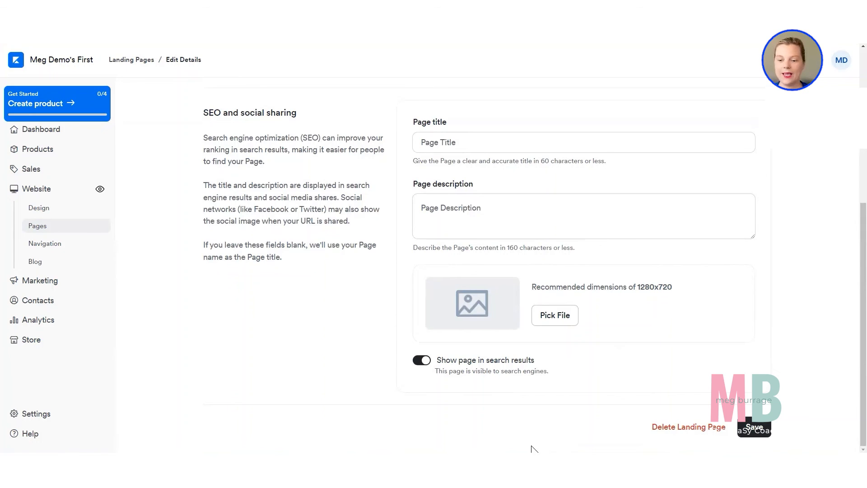
Try hiding the opt-in page from search results and turn its search visibility back on.
{"action": "left_click", "coordinate": [421, 361]}
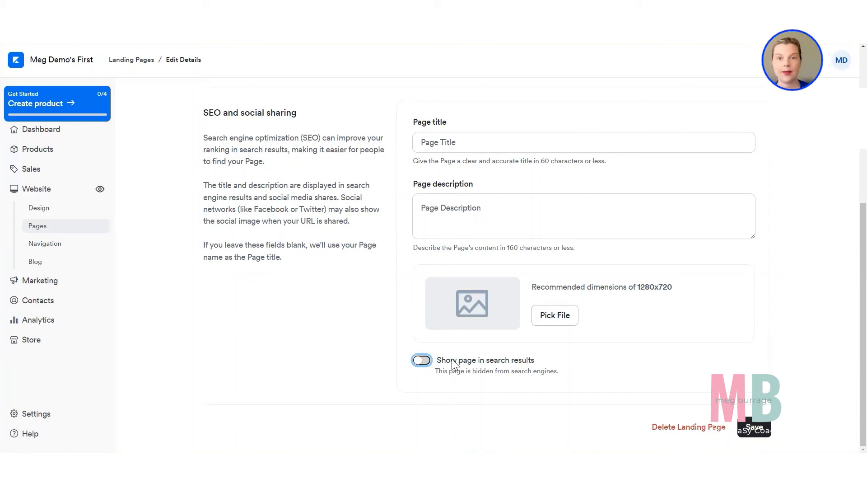
{"action": "scroll", "coordinate": [484, 364], "scroll_direction": "up", "scroll_amount": 5}
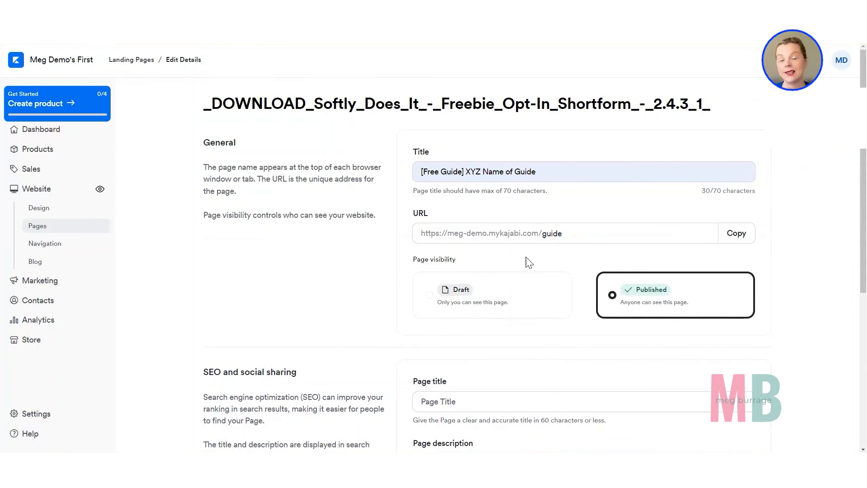
{"action": "scroll", "coordinate": [513, 343], "scroll_direction": "down", "scroll_amount": 4}
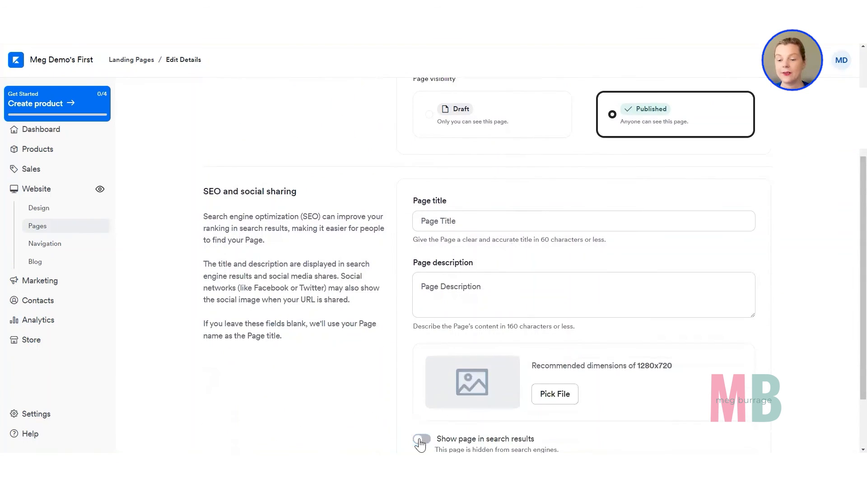
{"action": "left_click", "coordinate": [424, 440]}
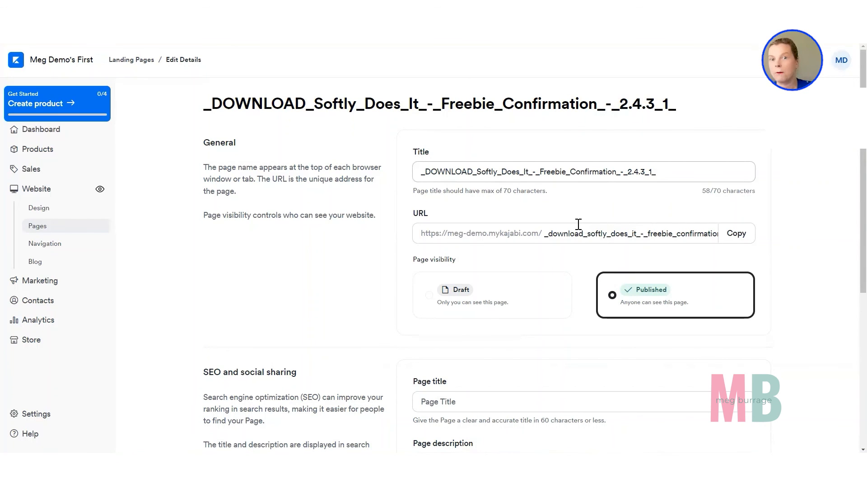
Hide the Softly Does It Freebie Confirmation landing page from search results.
{"action": "scroll", "coordinate": [575, 253], "scroll_direction": "down", "scroll_amount": 5}
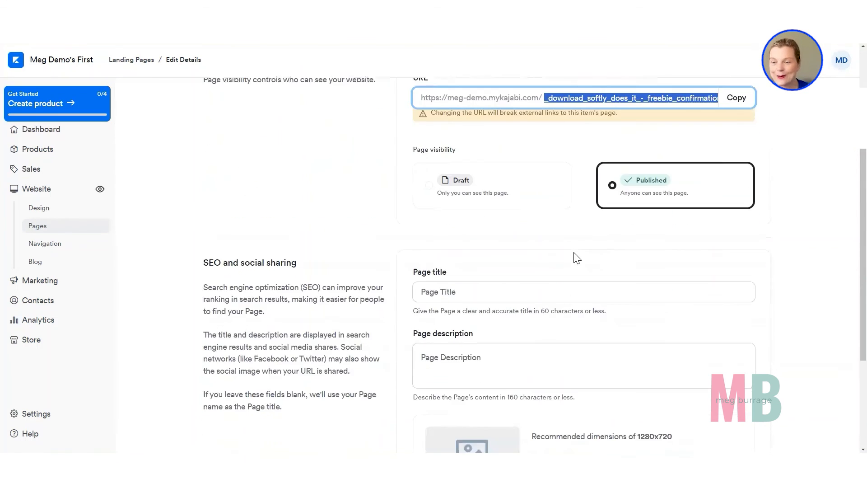
{"action": "scroll", "coordinate": [574, 257], "scroll_direction": "down", "scroll_amount": 2}
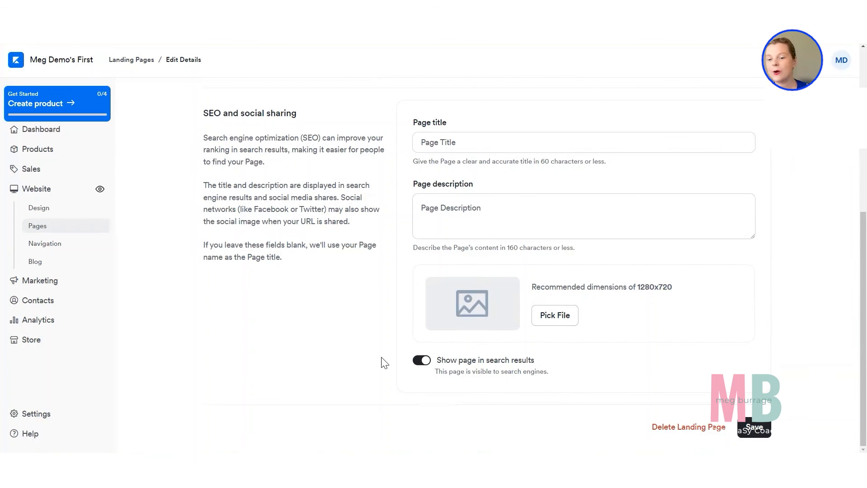
{"action": "left_click", "coordinate": [421, 362]}
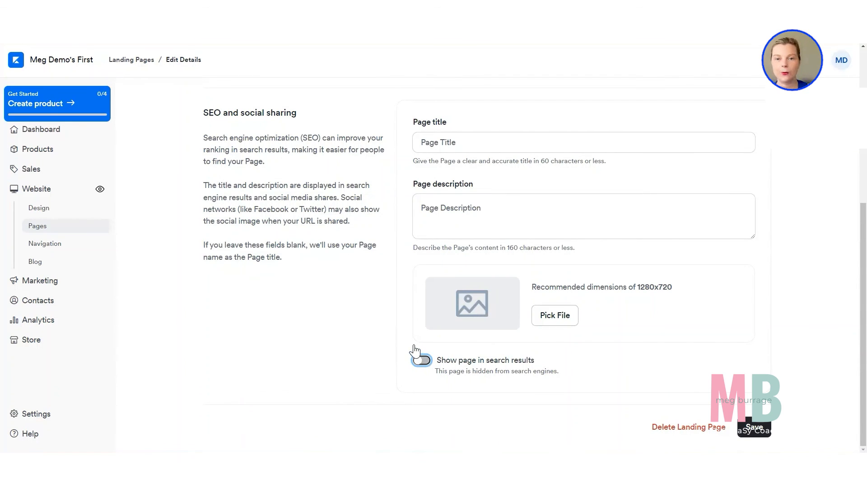
Check the opt-in page's title, URL and search visibility again, and return to the Freebie Confirmation page's details.
{"action": "scroll", "coordinate": [416, 351], "scroll_direction": "up", "scroll_amount": 5}
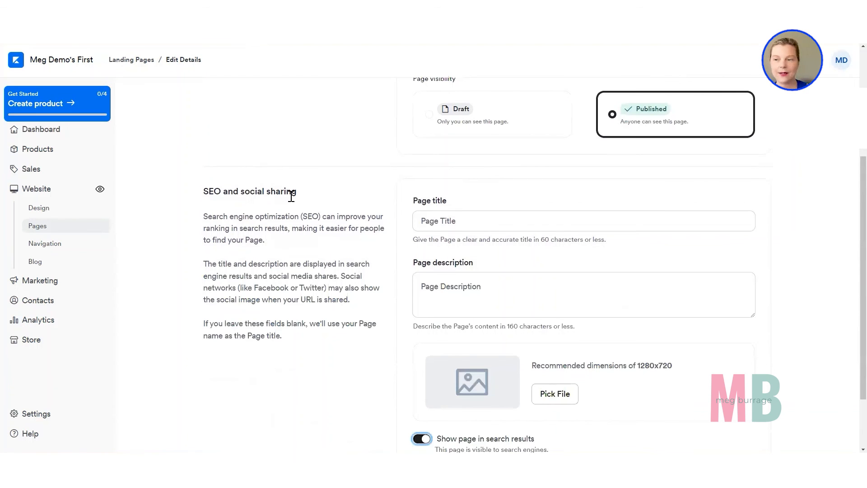
{"action": "scroll", "coordinate": [305, 229], "scroll_direction": "up", "scroll_amount": 4}
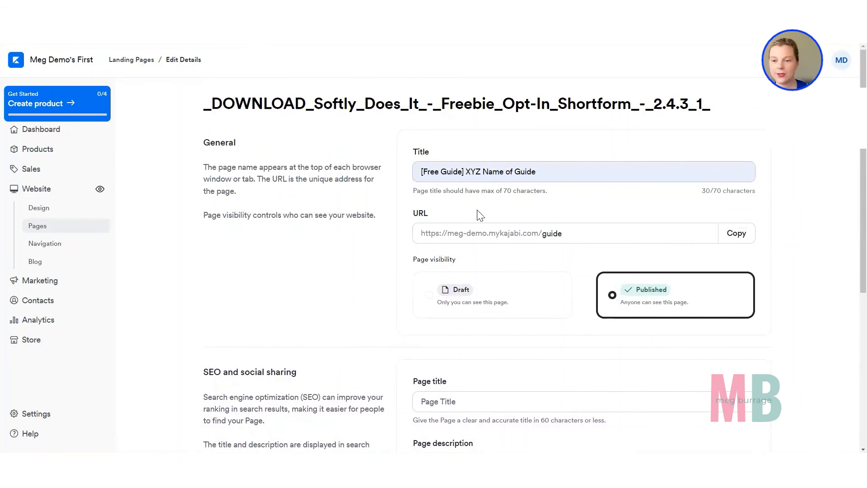
{"action": "scroll", "coordinate": [504, 251], "scroll_direction": "down", "scroll_amount": 5}
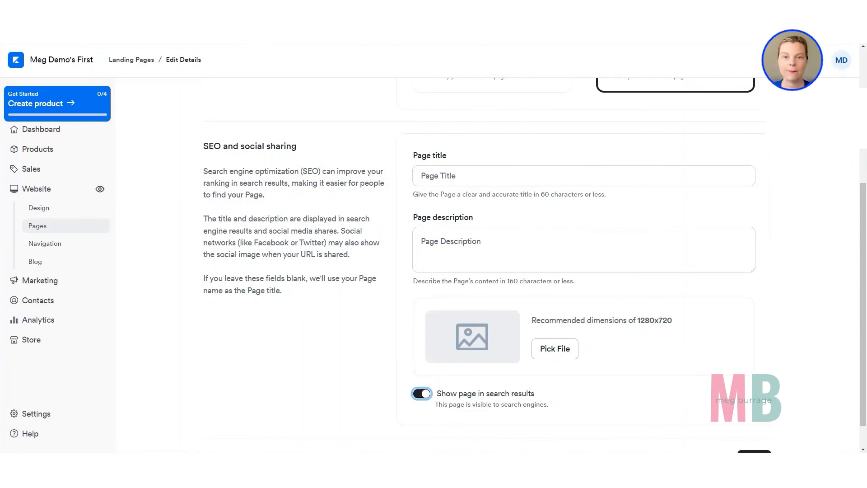
{"action": "scroll", "coordinate": [396, 198], "scroll_direction": "up", "scroll_amount": 5}
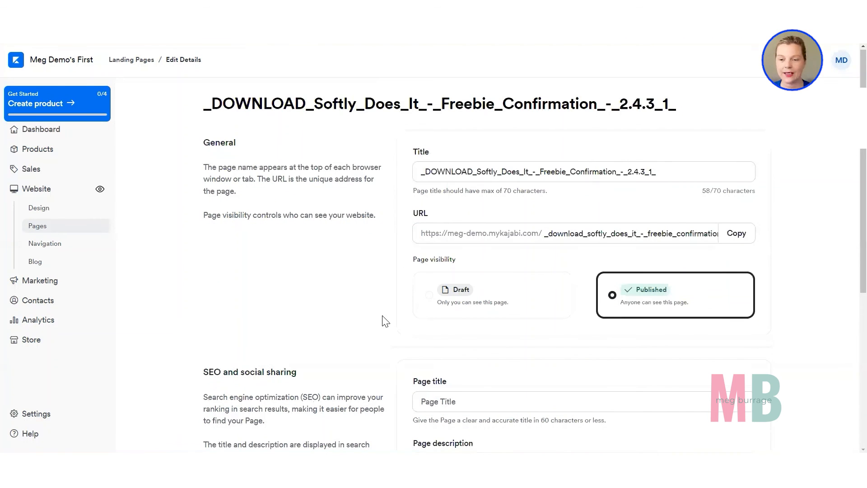